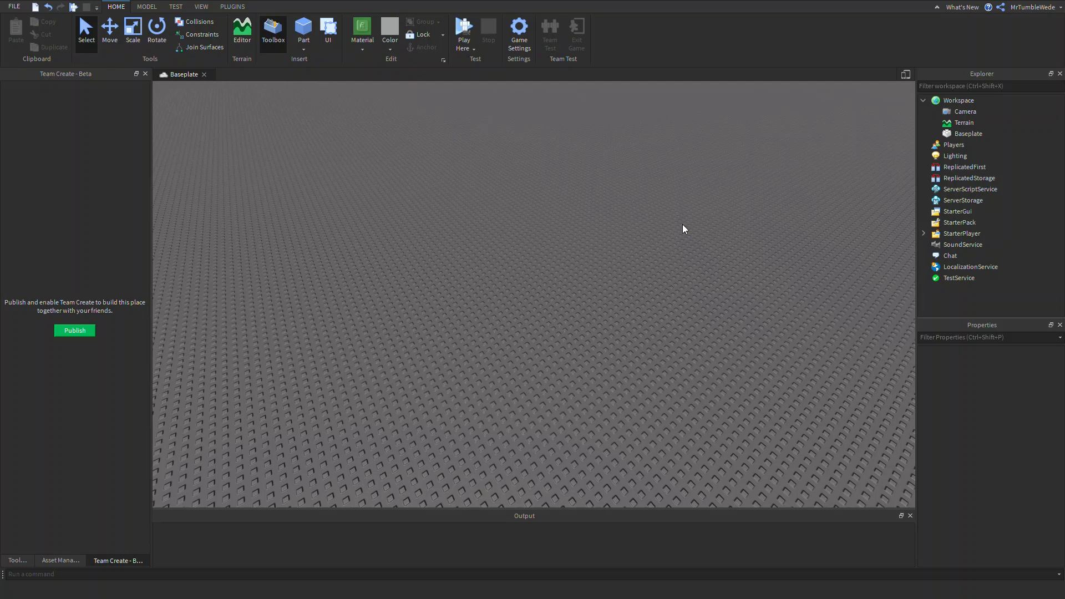
- Add a ScreenGui to StarterGui and insert a Frame inside it
left_click(962, 211)
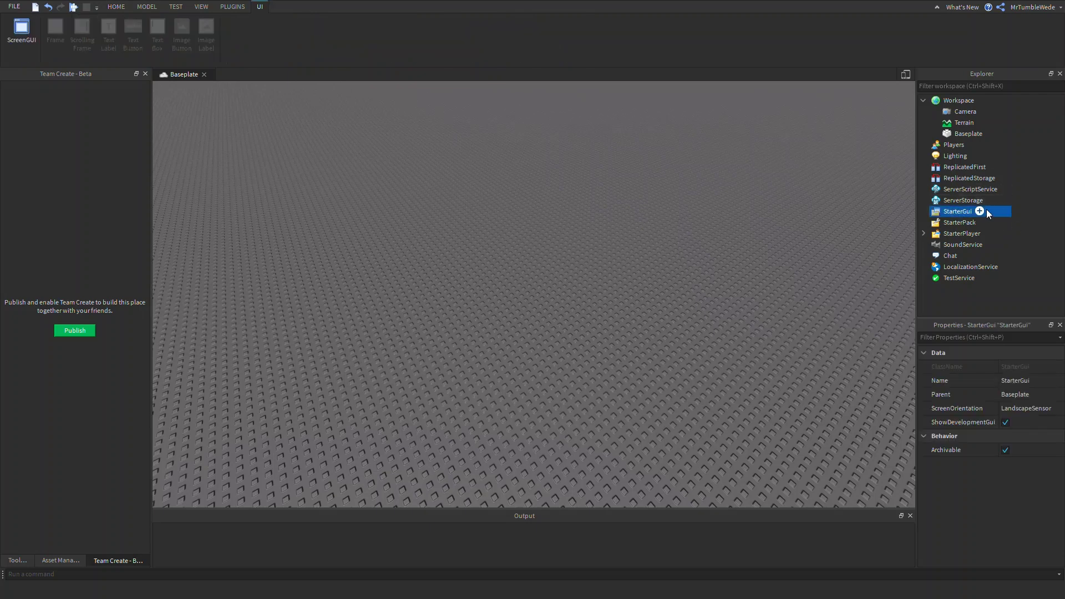
left_click(981, 211)
left_click(982, 268)
left_click(992, 223)
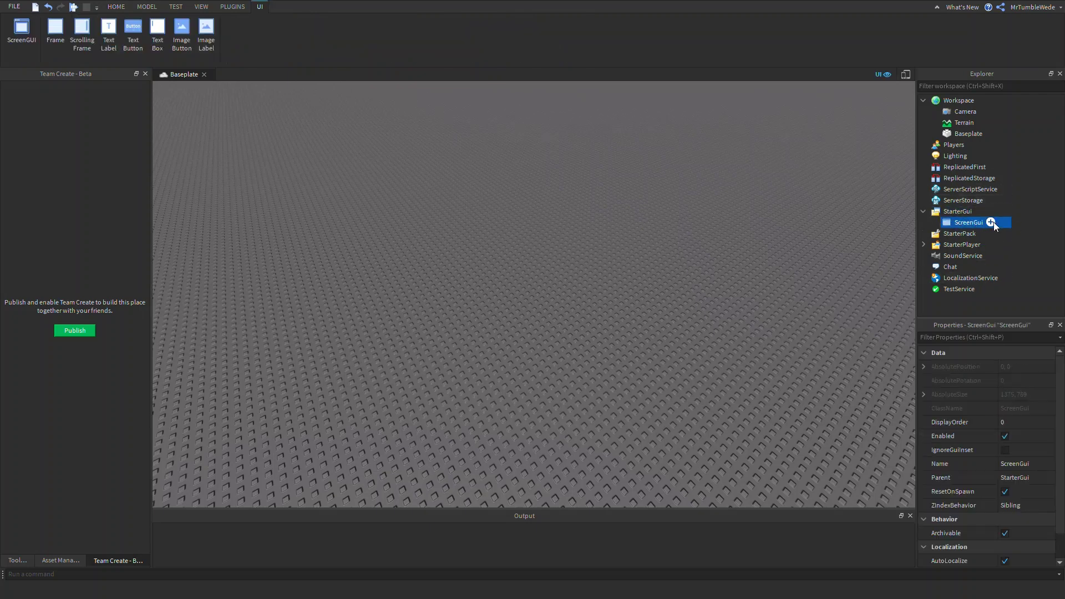
left_click(966, 274)
left_click(965, 234)
- Rename the ScreenGui as VotingGui
left_click(969, 226)
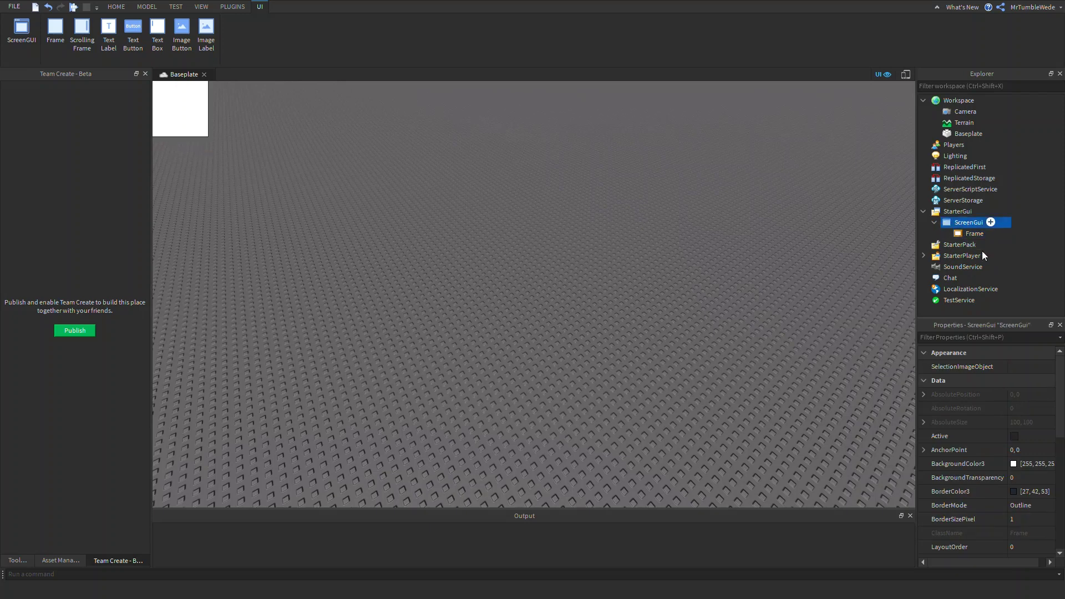
left_click(1014, 466)
left_click(1020, 466)
left_click_drag(1020, 467, 948, 464)
type("vOTINGGui")
key("Return")
left_click(1030, 464)
left_click_drag(1021, 467, 967, 452)
type("Vor")
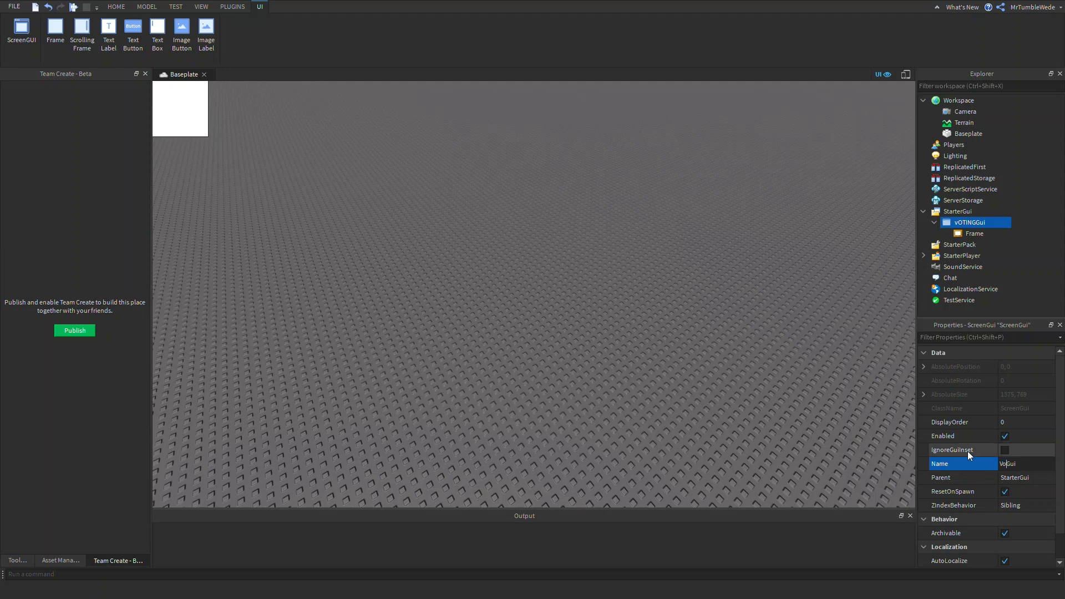
type("ing")
key("Return")
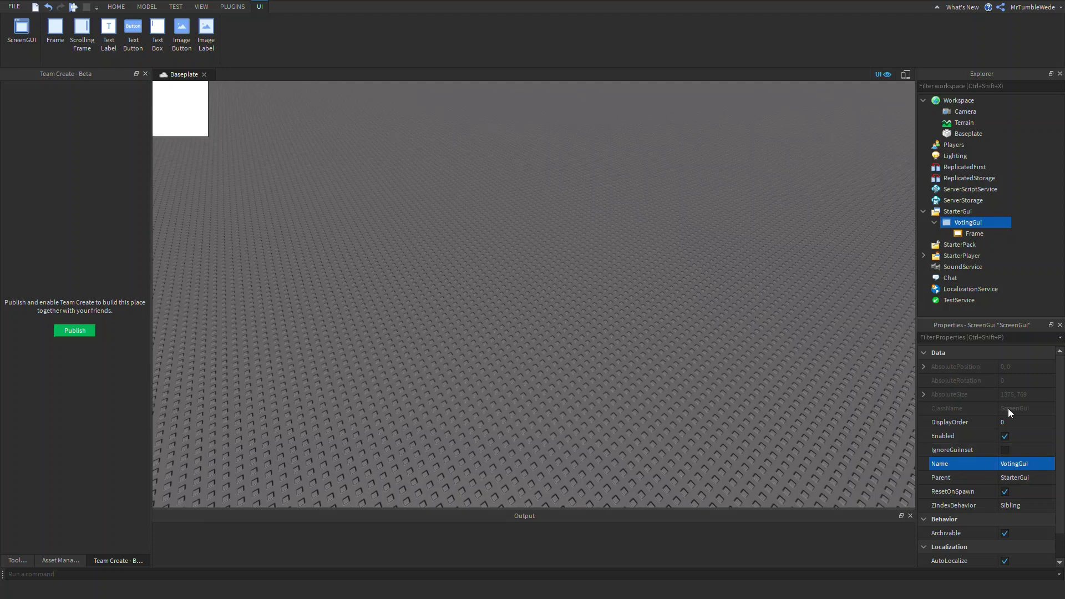
- Centre the Frame by setting its AnchorPoint to 0.5 on both axes and its Position to {0.5, 0},{0.5, 0}
left_click(974, 234)
scroll(1025, 461, "down", 3)
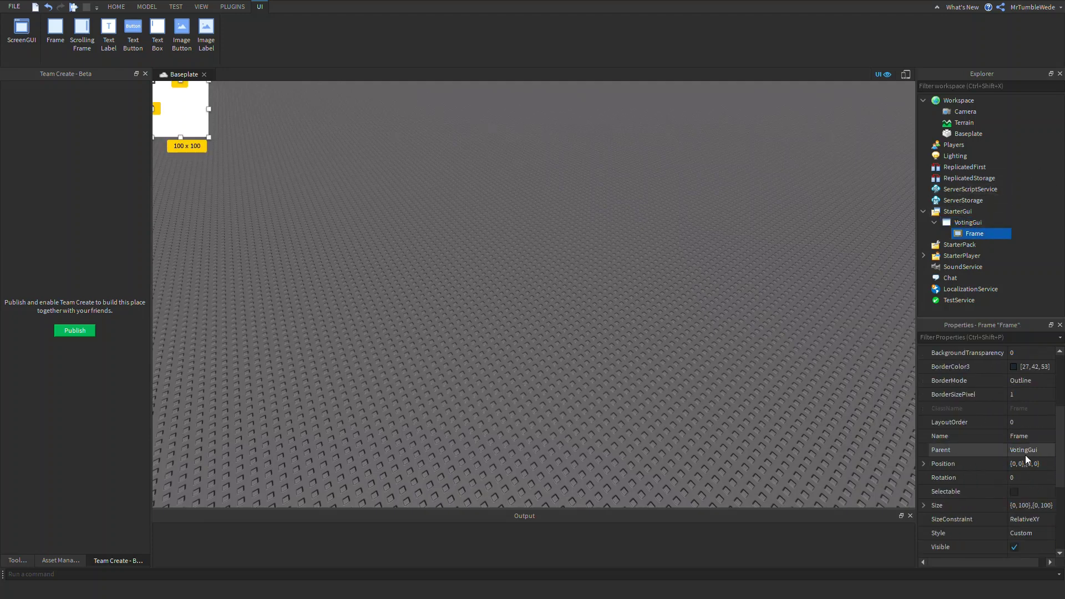
scroll(1024, 455, "up", 2)
left_click(1024, 408)
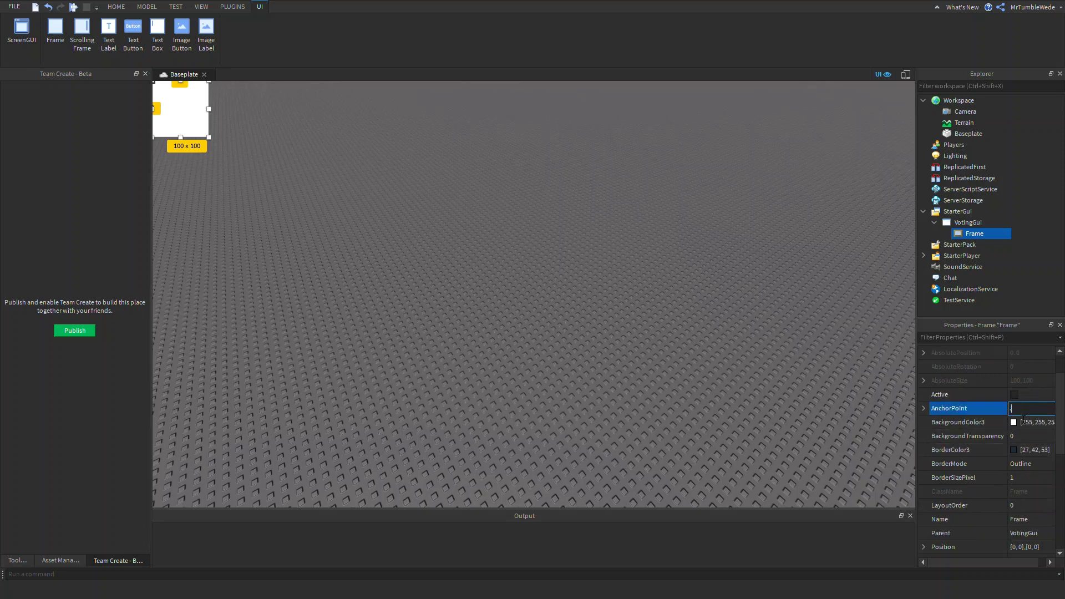
type("0.5")
key("Return")
scroll(1023, 422, "down", 3)
left_click(1011, 422)
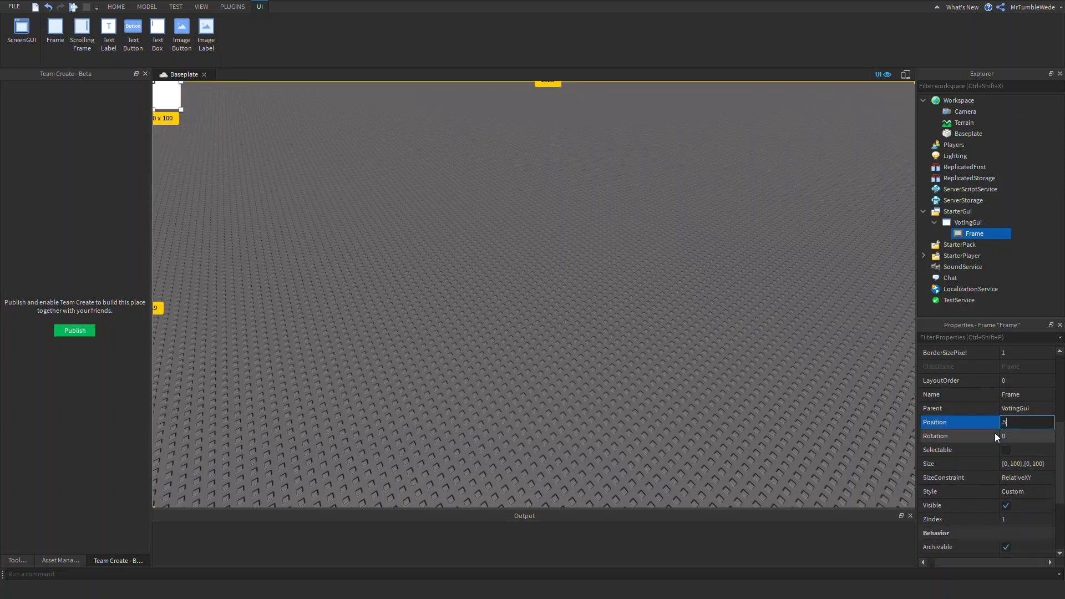
type(".5, 0},{0.5, 0")
key("Return")
- Set the Frame's Size to {0.5, 0},{0.5, 0} and its Style to RobloxRound
left_click(1035, 464)
type(".5, 0},{0.5, 0")
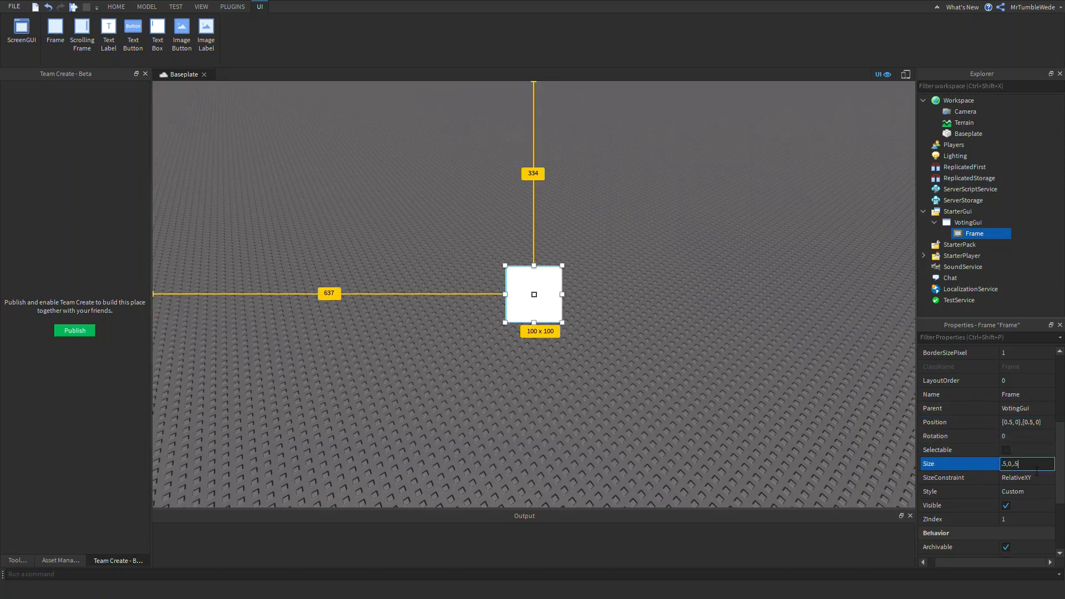
key("Return")
left_click(1001, 492)
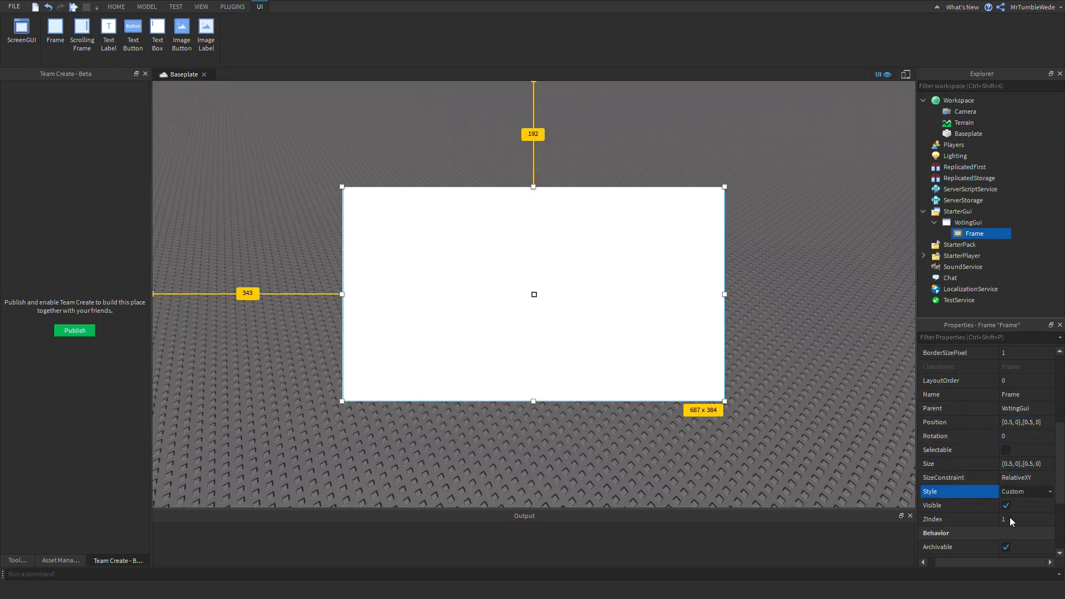
left_click(1007, 548)
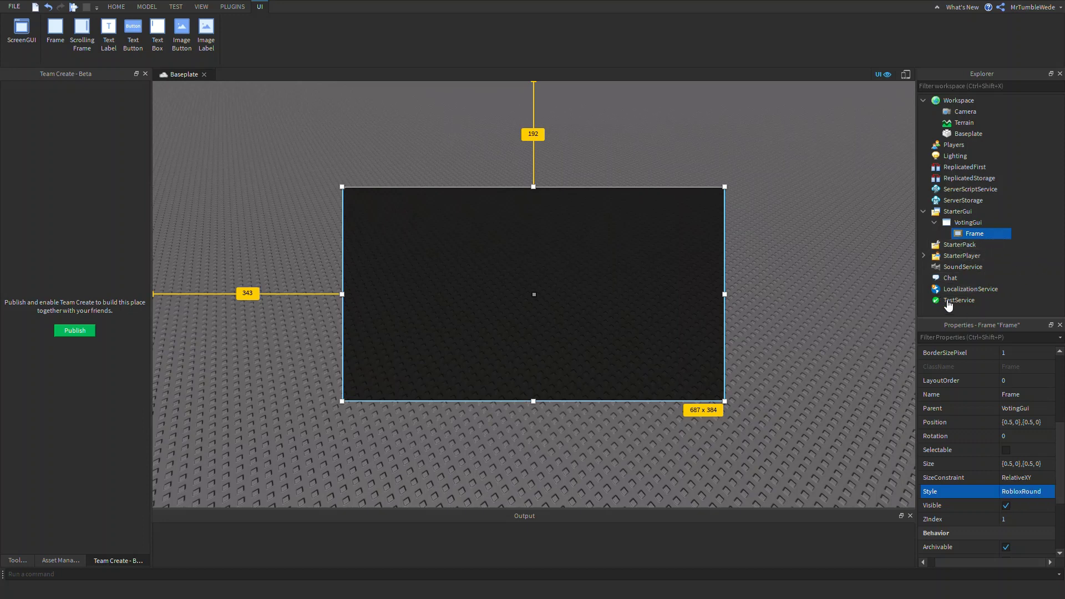
- Insert a TextLabel into the Frame and set its background transparency to 1
left_click(954, 286)
left_click(1002, 248)
scroll(1021, 387, "up", 1)
left_click(1015, 354)
type("1")
key("Return")
- Set the TextLabel's Size to {1, 0},{0.2, 0}
left_click(1020, 506)
type("1, 0},{0.2, 0")
key("Return")
- Turn on TextScaled for the TextLabel and set its text colour to 255, 255, 255
scroll(996, 495, "down", 5)
left_click(1007, 505)
left_click(1027, 478)
type("255,255,255")
key("Return")
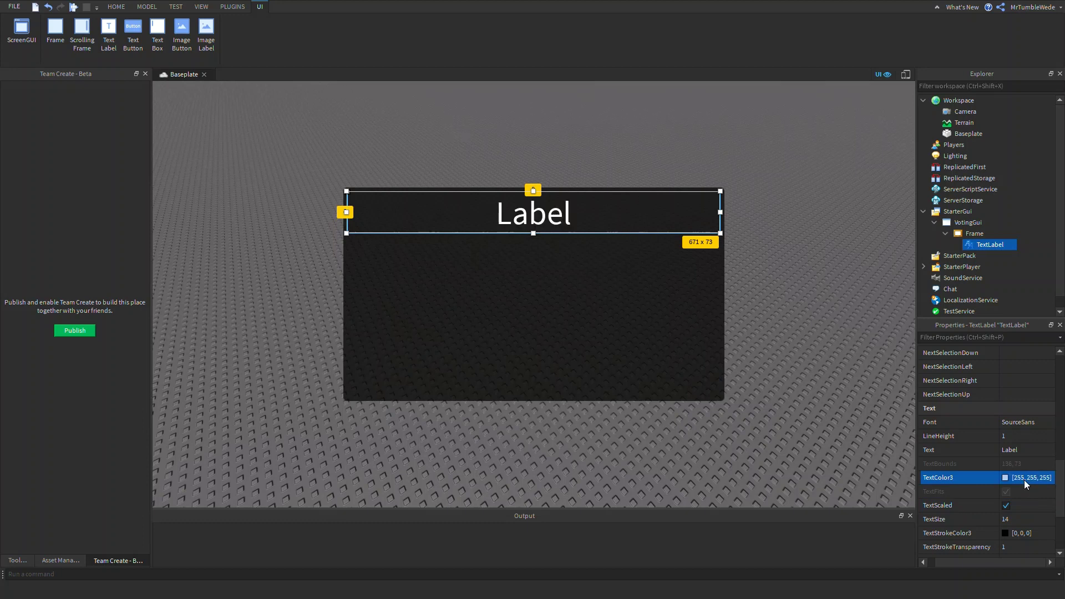
- Set the TextLabel's font to GothamBlack and its TextStrokeTransparency to 0
scroll(1021, 472, "down", 1)
left_click(1014, 381)
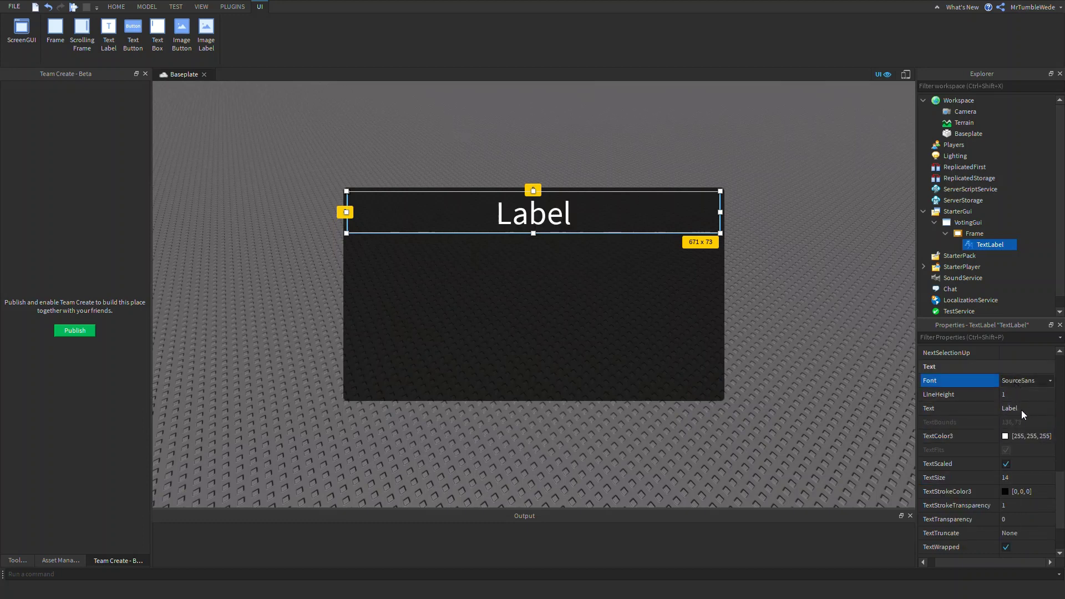
left_click(1030, 490)
scroll(1032, 490, "down", 2)
left_click(1009, 441)
type("0")
key("Return")
- Clear the TextLabel's text and rename the label as Status
scroll(1013, 438, "up", 1)
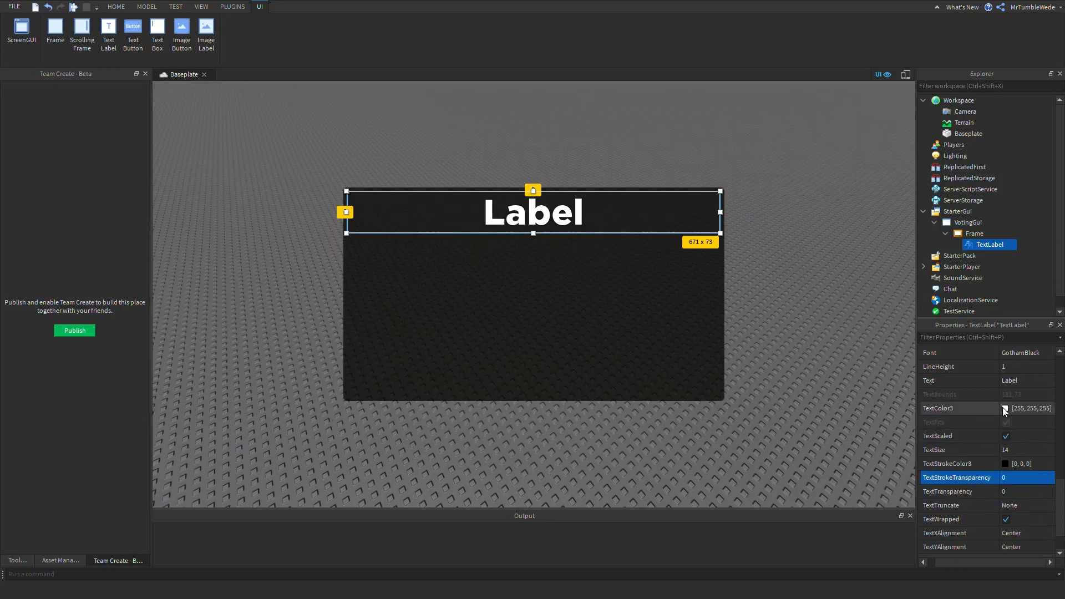
left_click(996, 382)
key("BackSpace")
scroll(997, 382, "up", 2)
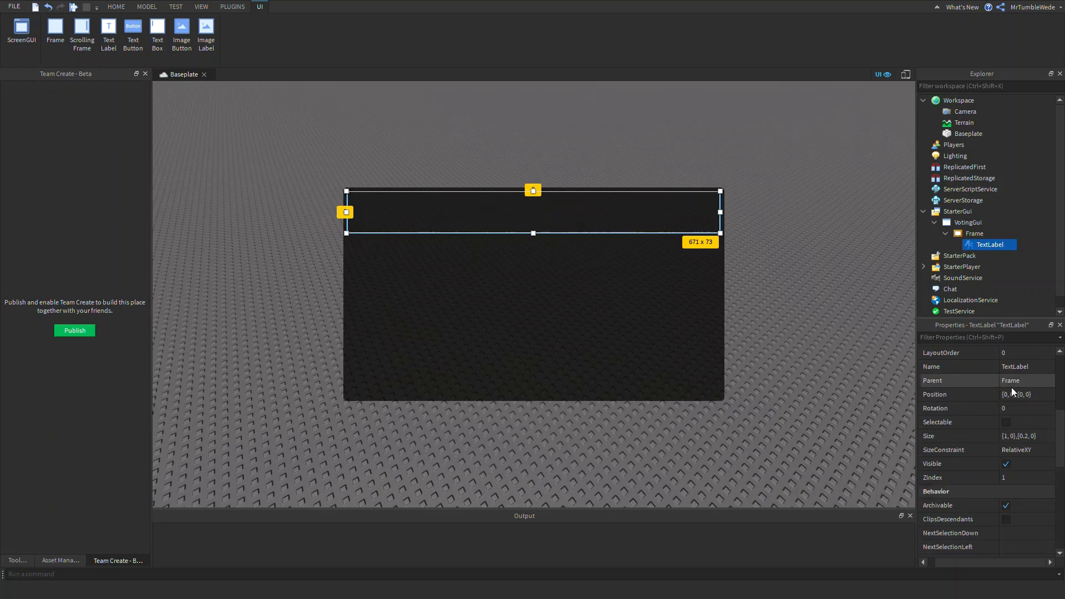
scroll(980, 430, "up", 1)
left_click(1007, 408)
type("Title")
key("BackSpace")
key("BackSpace")
key("BackSpace")
key("BackSpace")
key("BackSpace")
type("Status")
key("Return")
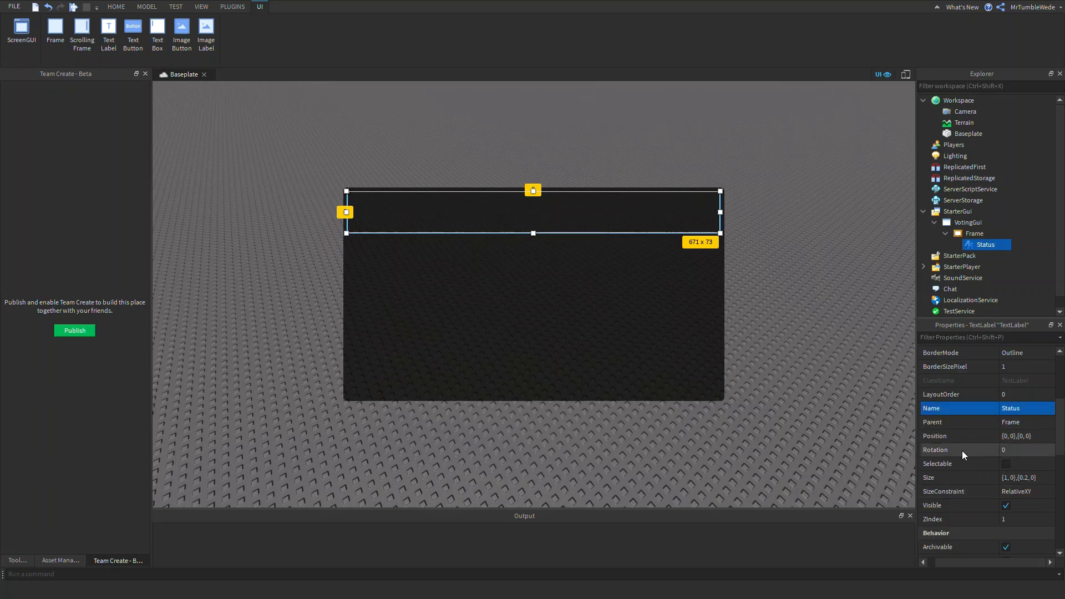
- Insert a TextButton into the Frame and set its Size to {0.5, 0},{0.8, 0}
left_click(978, 234)
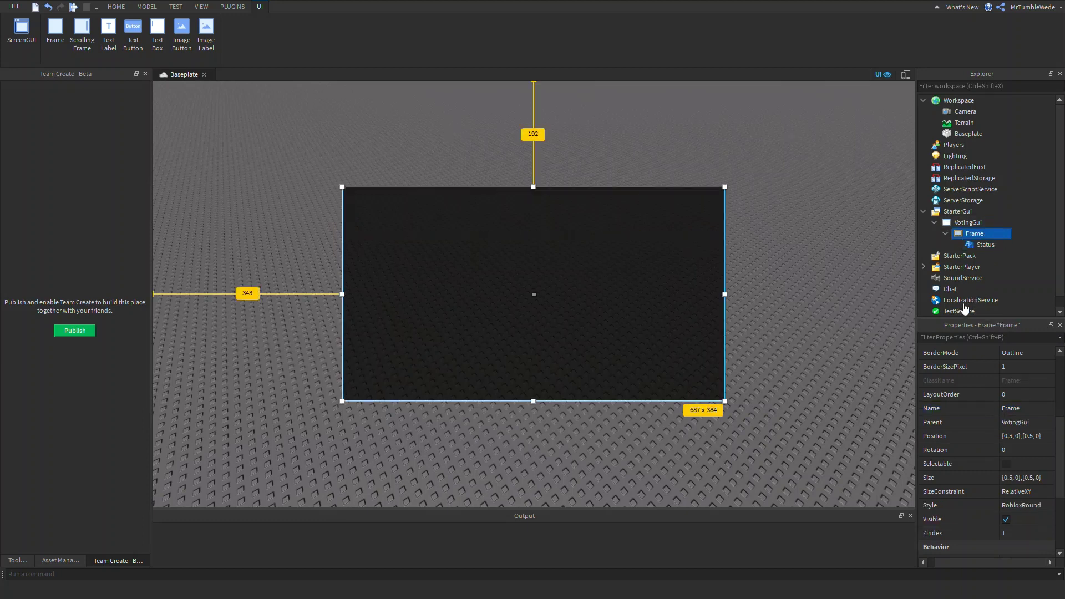
left_click(959, 311)
left_click(974, 244)
scroll(1017, 421, "down", 1)
left_click(1025, 476)
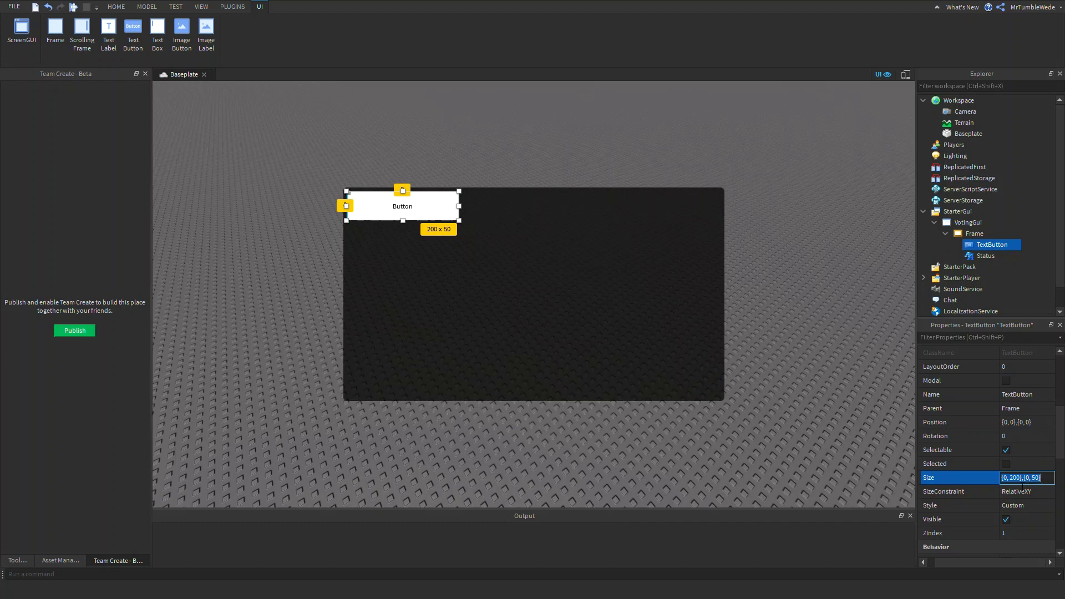
type("0.3,0,0")
key("BackSpace")
key("BackSpace")
type("0.8,0")
key("Return")
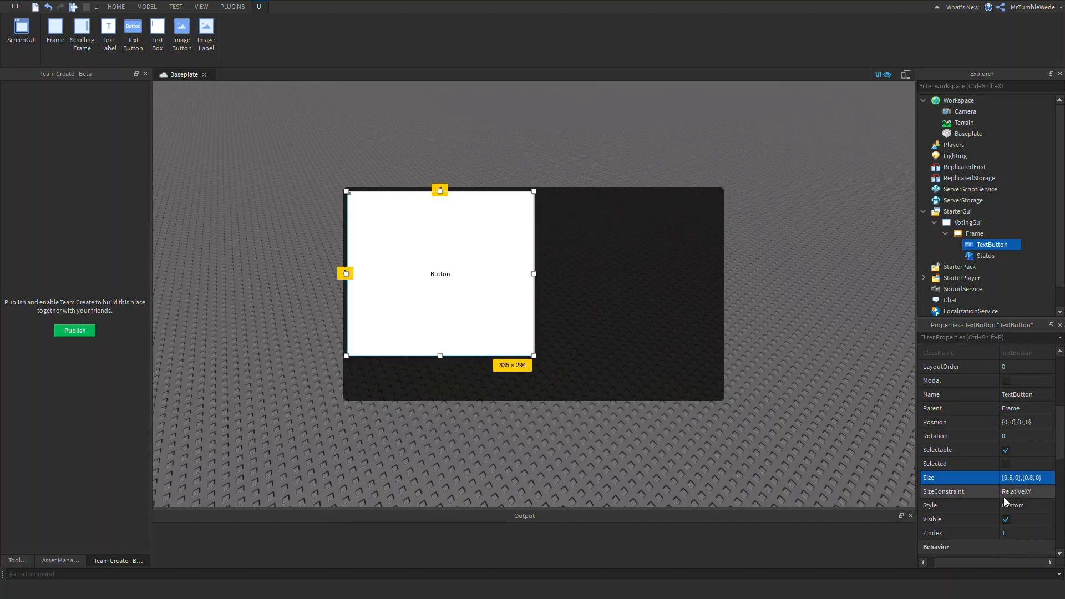
- Set the TextButton's Position to {0, 0},{0.2, 0} and its Style to RobloxRoundDefaultButton
left_click(985, 424)
type("0,0,0.2,0")
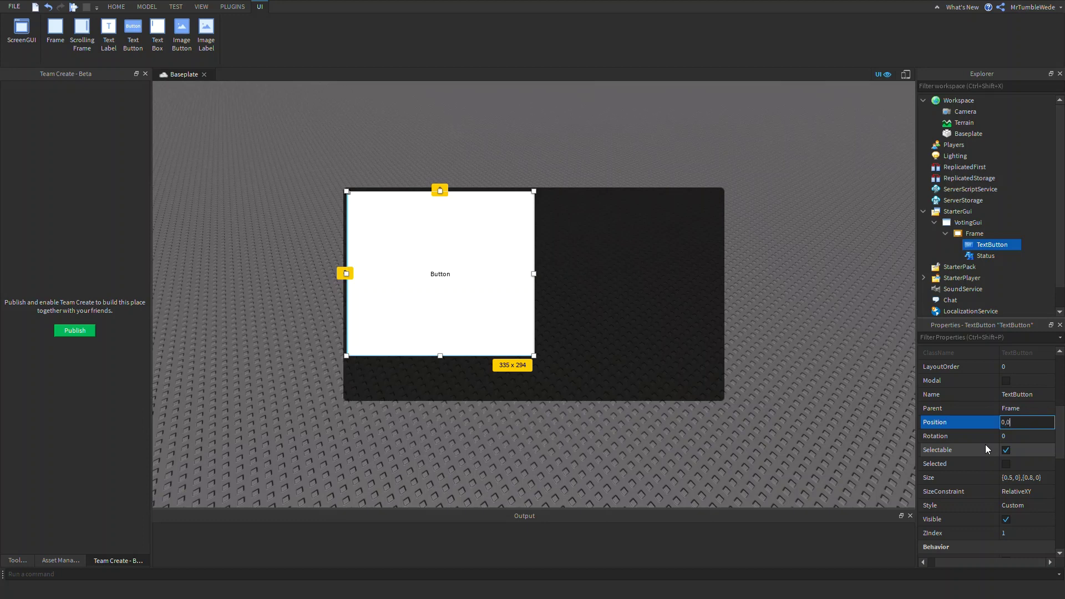
key("Return")
scroll(1024, 429, "down", 2)
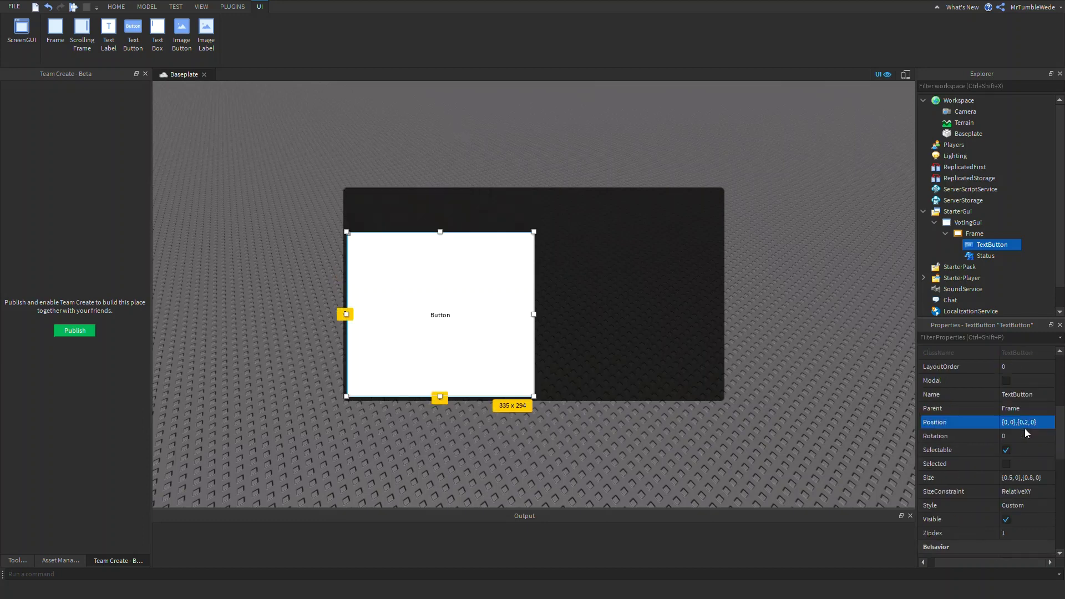
left_click(1023, 422)
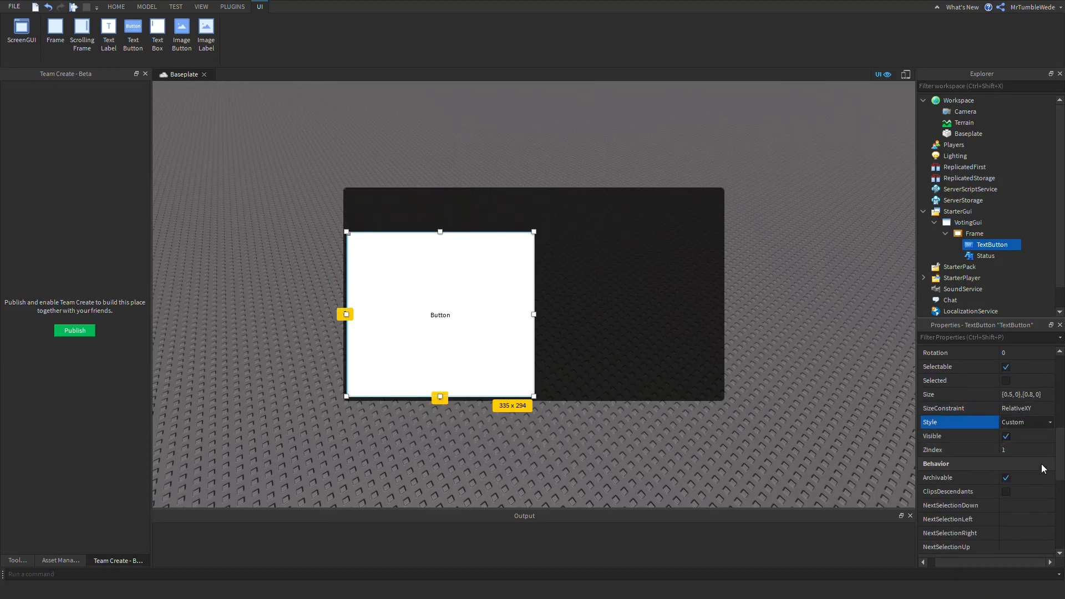
- Format the TextButton's text with colour 255, 255, 255, TextScaled on and the GothamBlack font
scroll(1043, 489, "down", 5)
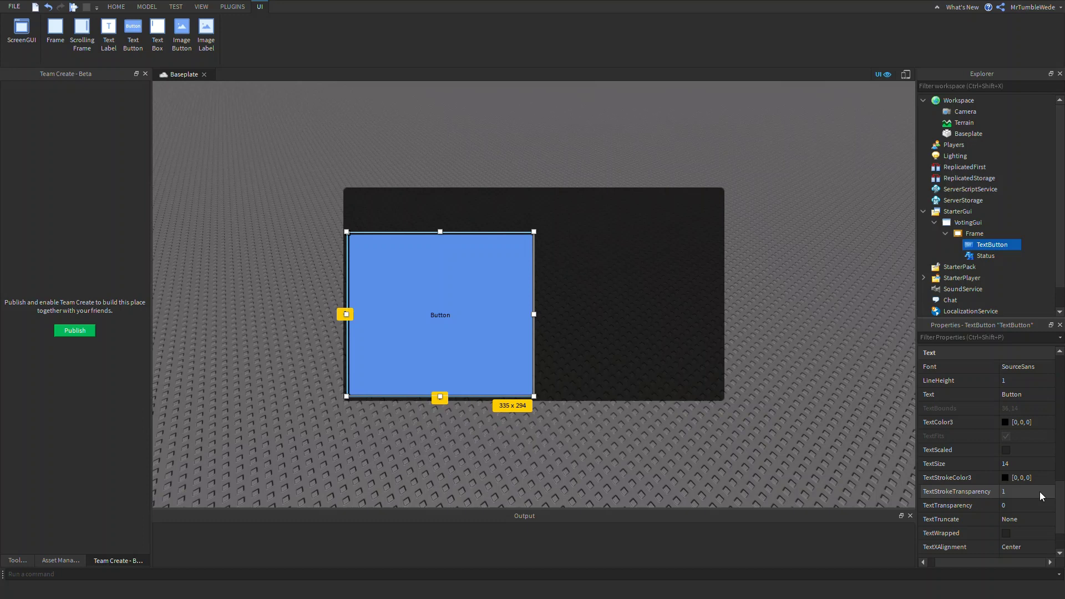
left_click(1046, 425)
type("255,255,255")
key("Return")
left_click(1008, 450)
left_click(1026, 369)
left_click(1032, 403)
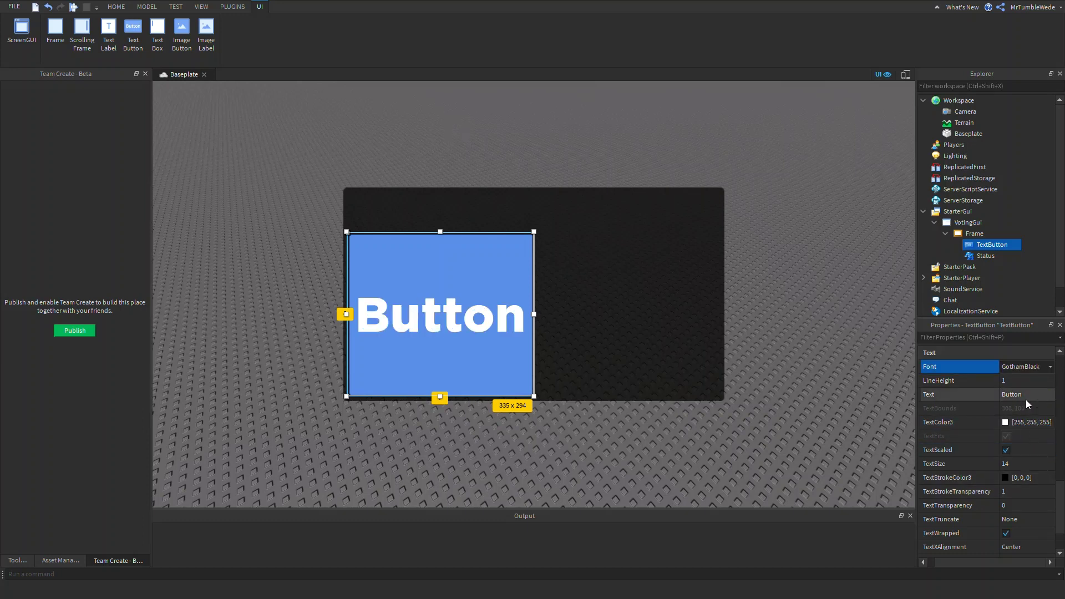
- Rename the TextButton as Good
scroll(1043, 422, "up", 4)
scroll(1037, 417, "up", 3)
left_click(1027, 394)
type("Good")
key("Return")
- Duplicate the Good button and rename the copy as Bad
key("ctrl+d")
left_click(1014, 397)
type("Bad")
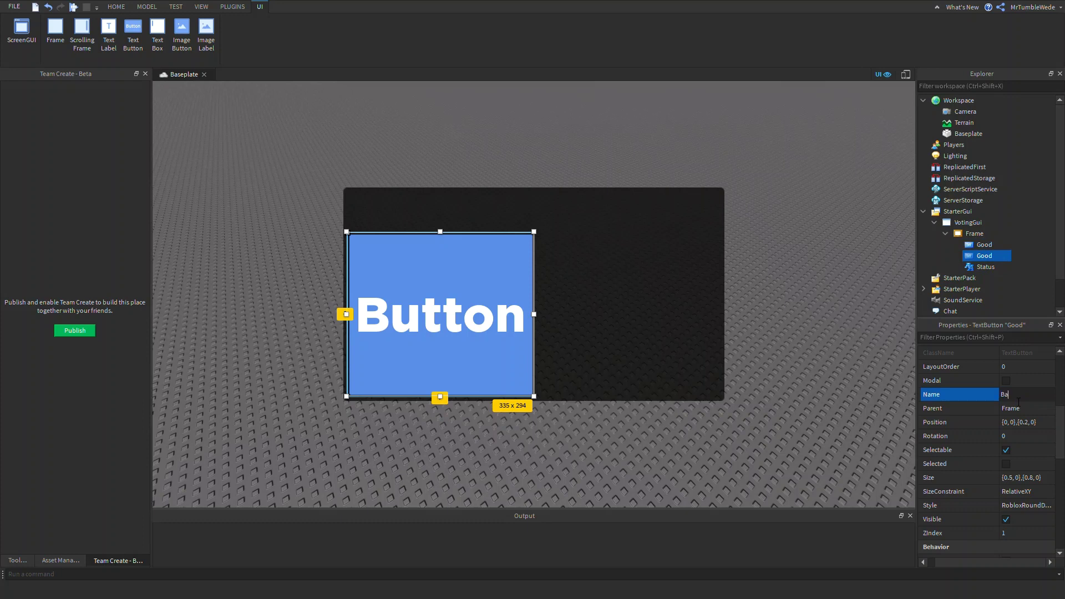
key("Return")
- Set the Bad button's Position to {0.5, 0},{0.2, 0}
left_click(1010, 423)
type(".5")
key("Return")
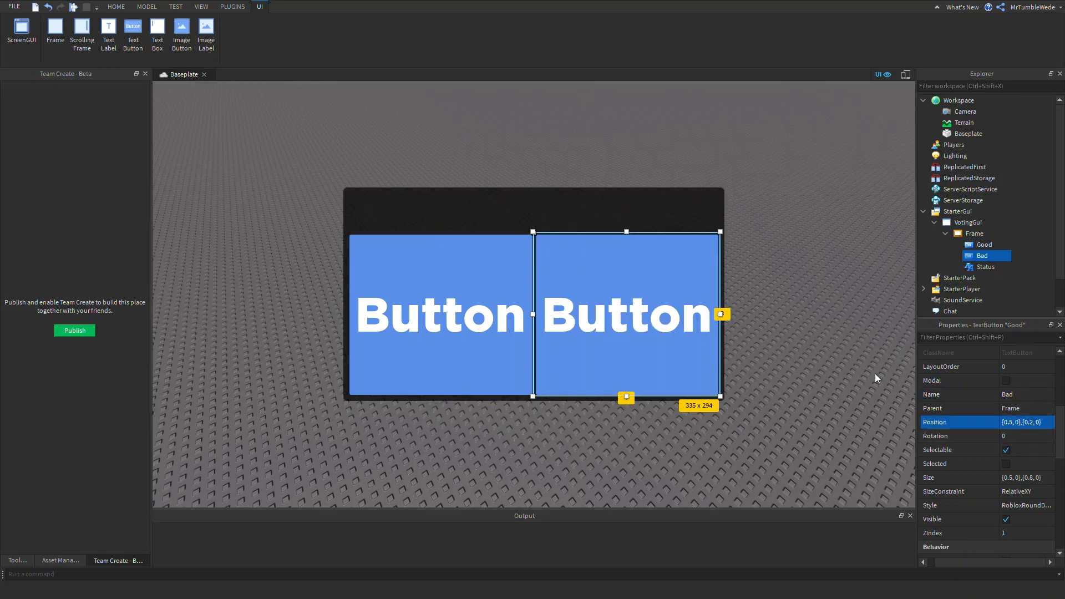
- Set TextStrokeTransparency to 0 for the Good and Bad buttons together
scroll(959, 414, "down", 3)
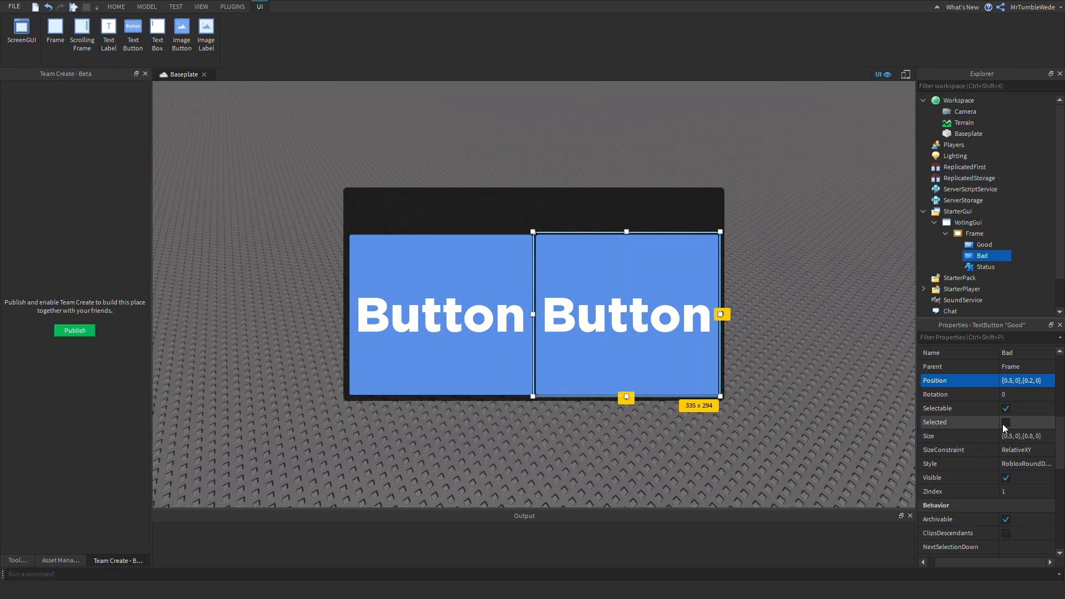
left_click(974, 248)
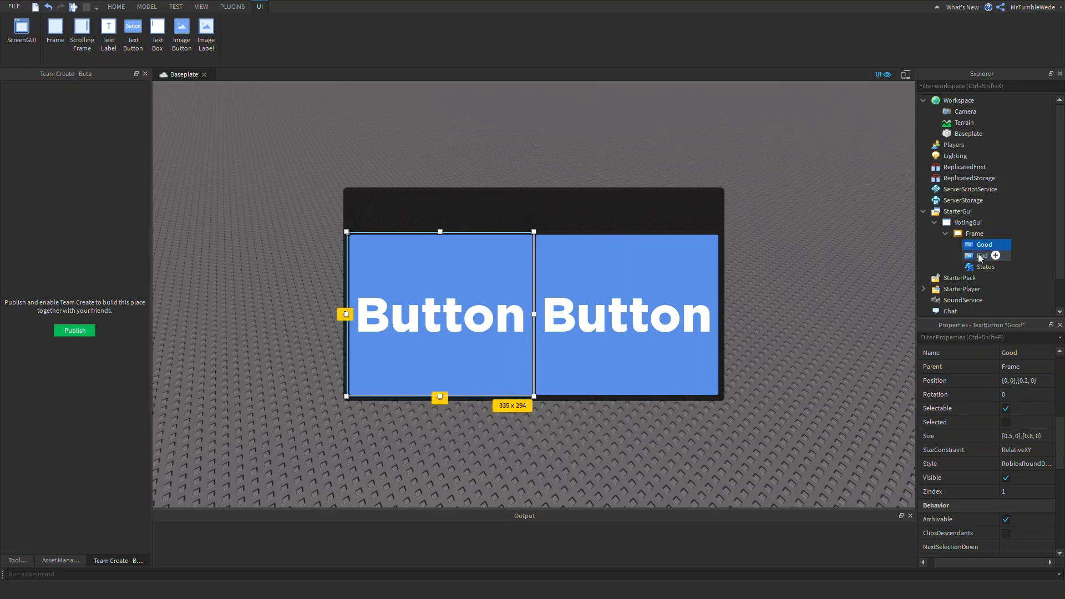
left_click(981, 256)
left_click(971, 245)
scroll(1010, 442, "down", 10)
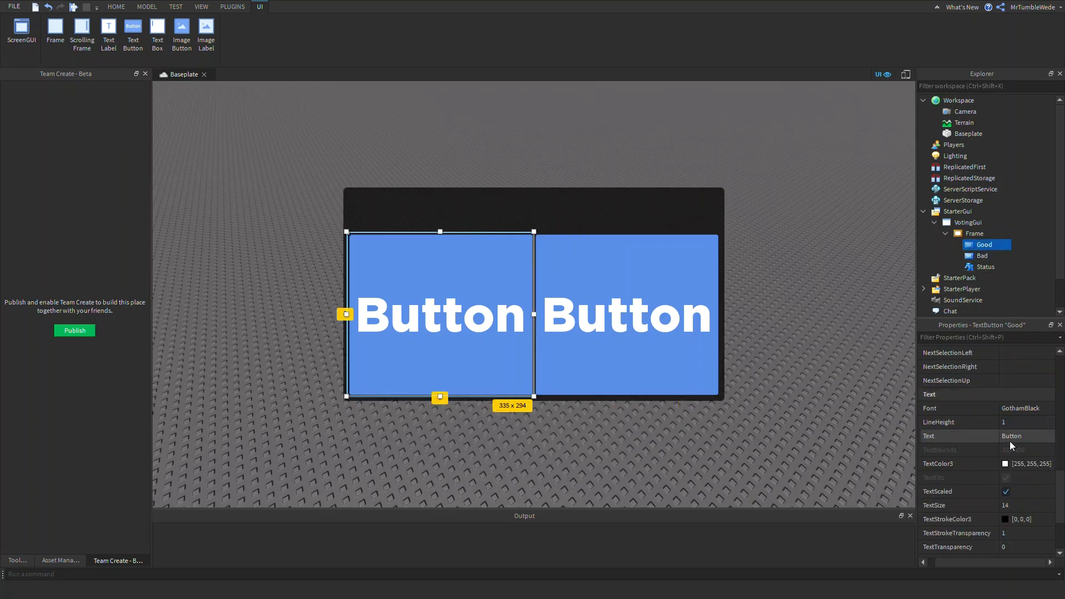
left_click(981, 255, "ctrl")
scroll(1003, 518, "down", 1)
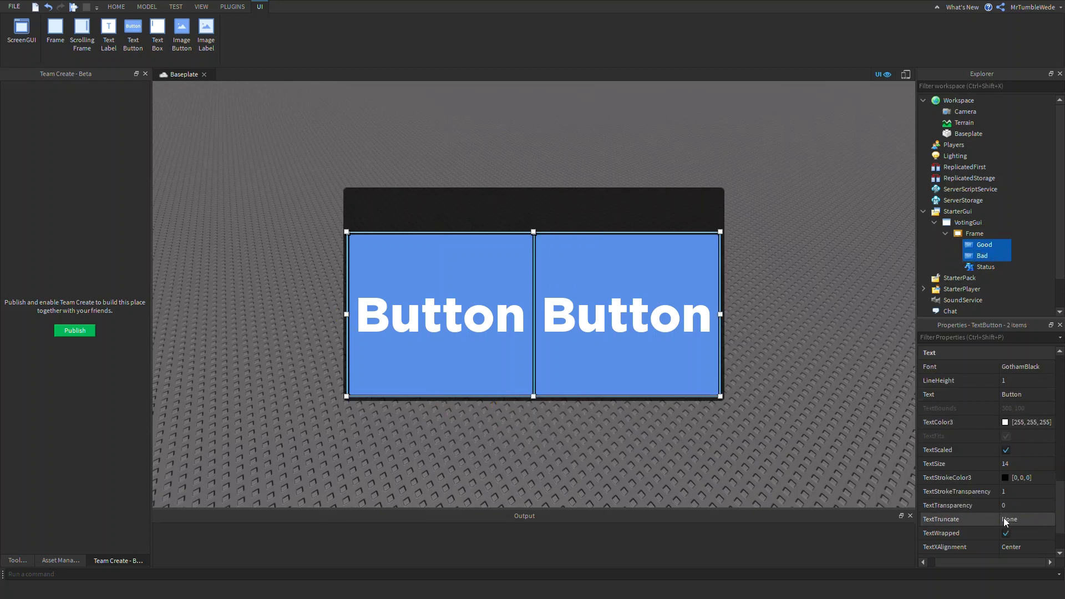
left_click(1022, 492)
type("0")
key("Return")
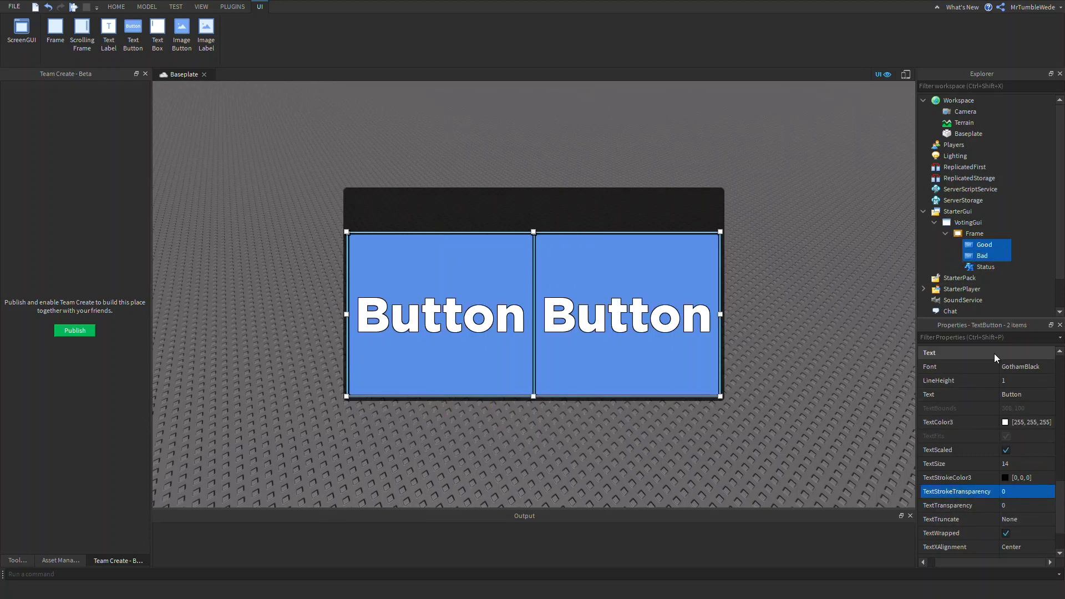
- Set the Good button's text to "Useful Button"
left_click(968, 245)
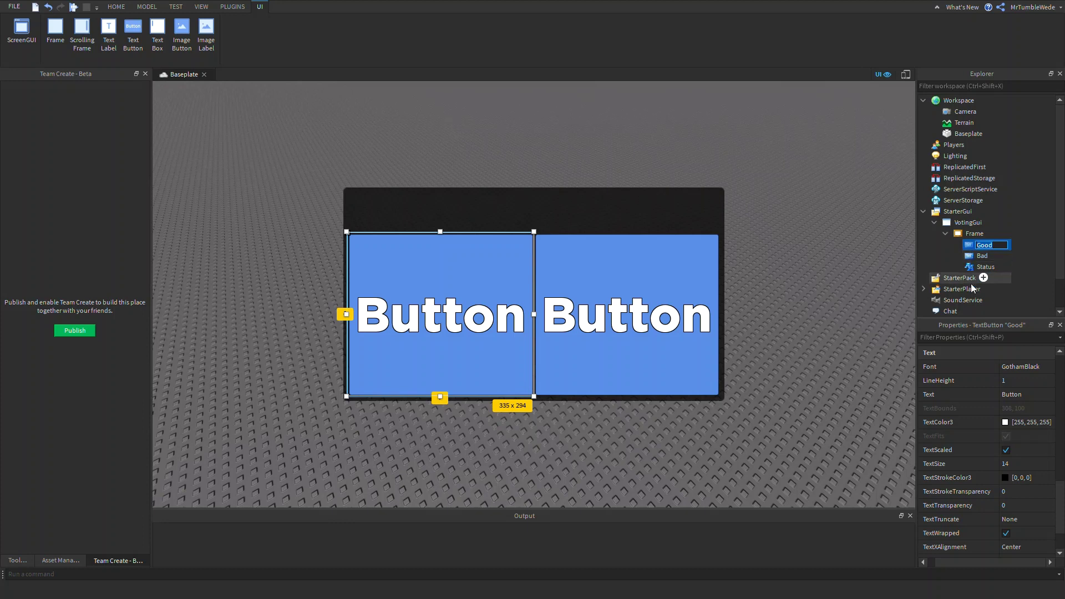
left_click(1005, 398)
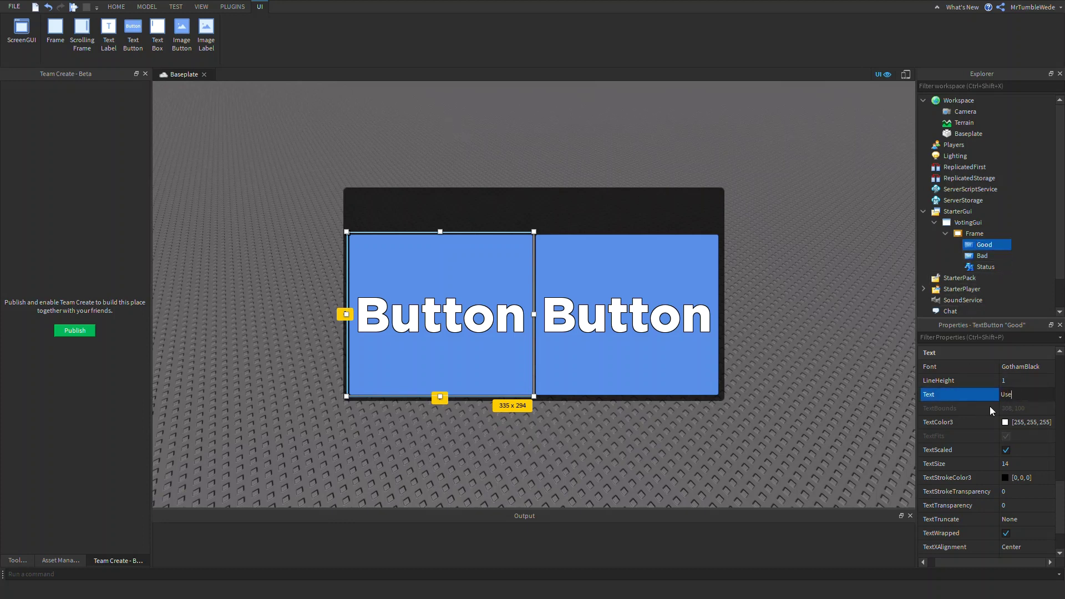
type("Useful Button")
key("Return")
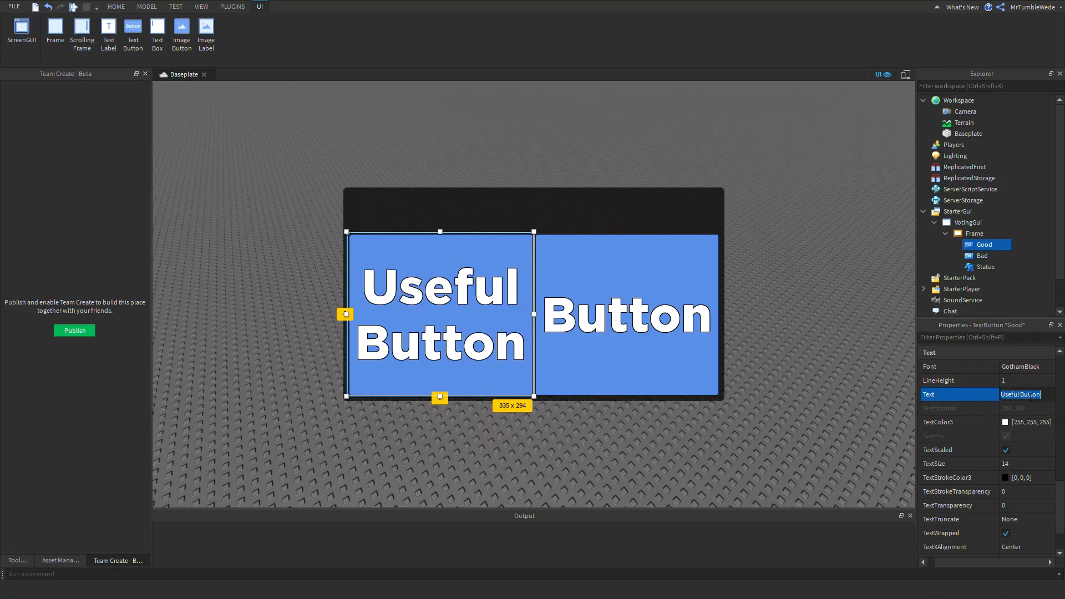
- Set the Bad button's text to "Useless Button"
left_click(976, 257)
left_click(1026, 400)
type("Useful Button")
left_click_drag(1019, 396, 1010, 397)
type("less")
key("Return")
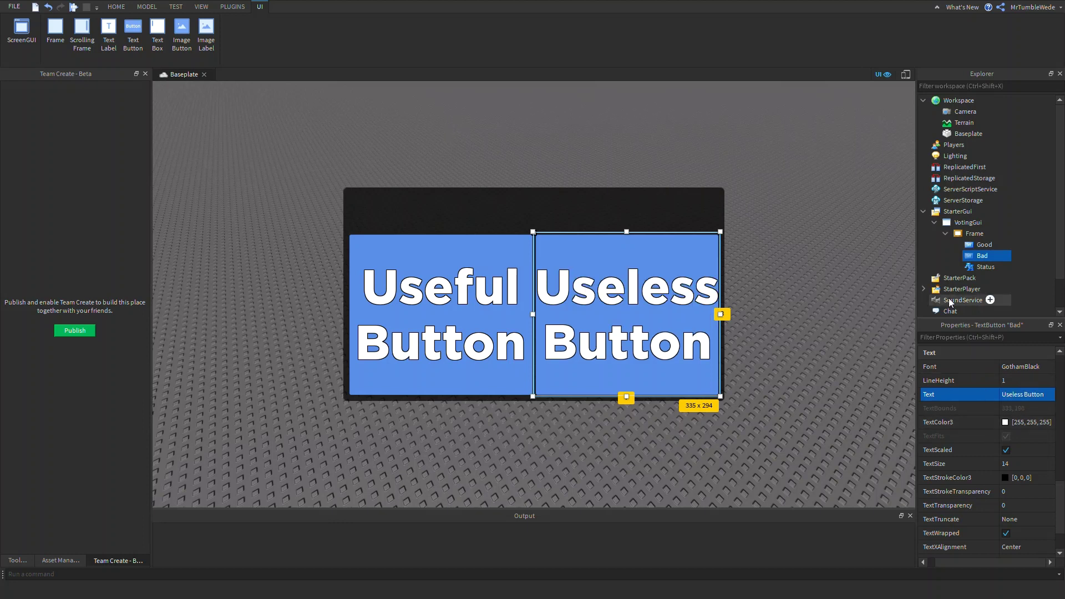
- Set TextYAlignment to Top for the Good and Bad buttons together
left_click(974, 246, "ctrl")
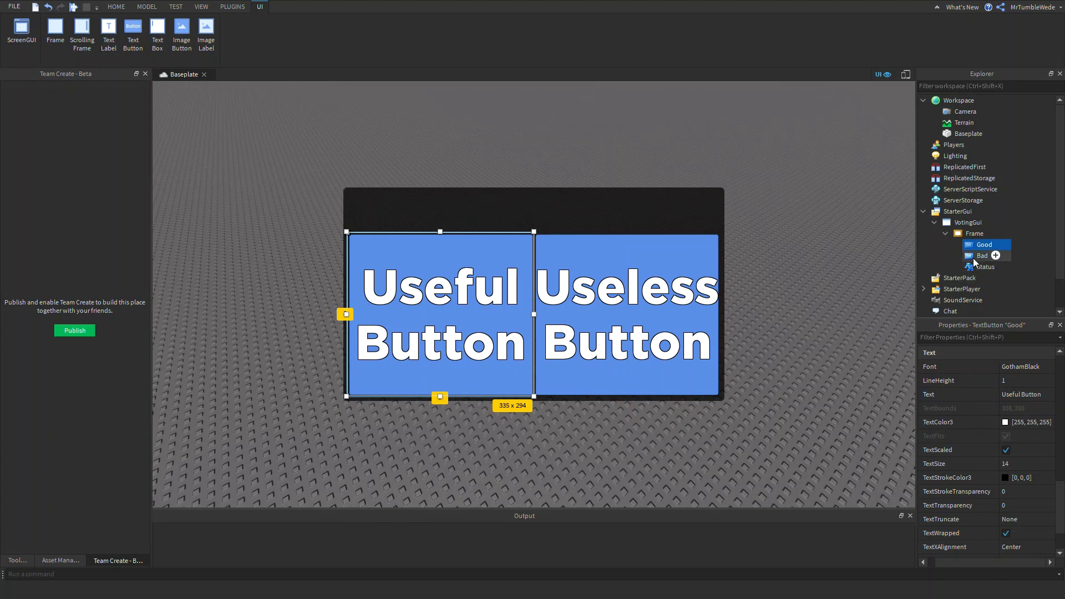
scroll(1007, 477, "down", 1)
left_click(1021, 518)
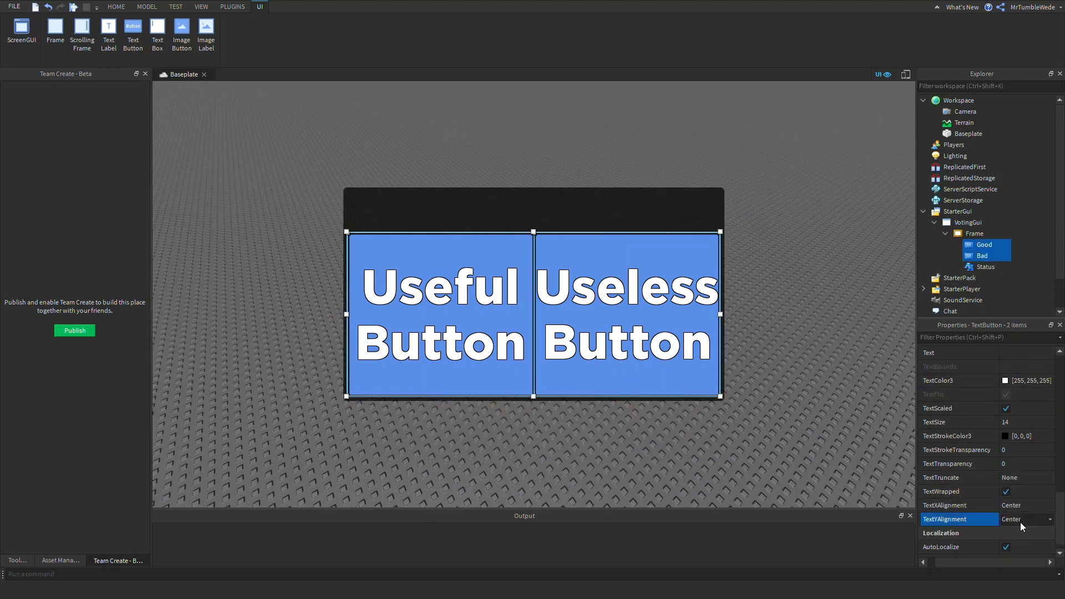
left_click(1021, 544)
- Add a TextLabel inside the Good button and enable TextScaled on it
left_click(978, 249)
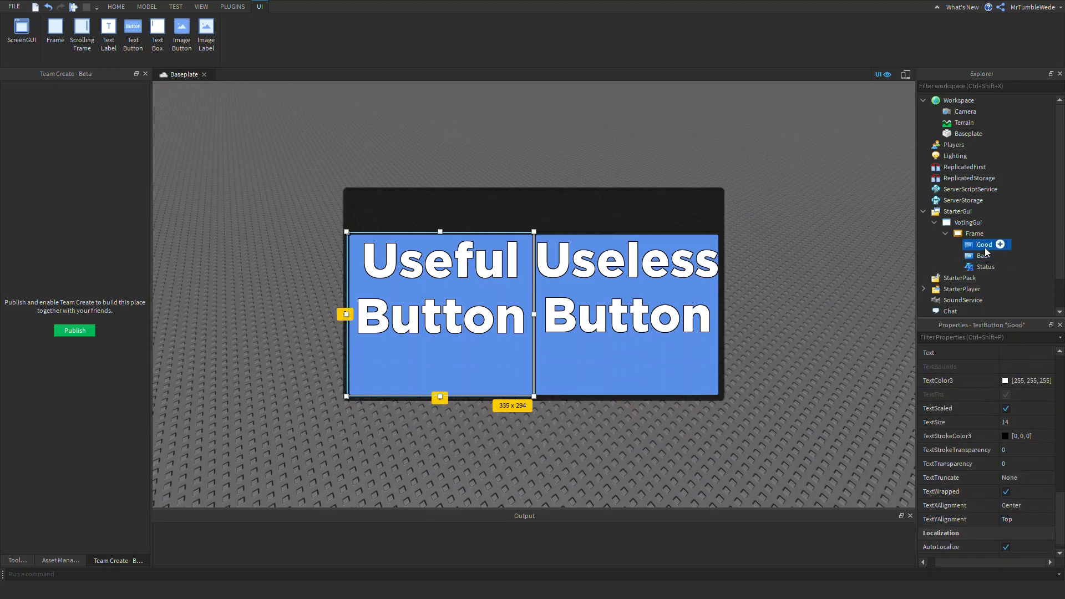
left_click(966, 248)
left_click(1001, 244)
left_click(980, 313)
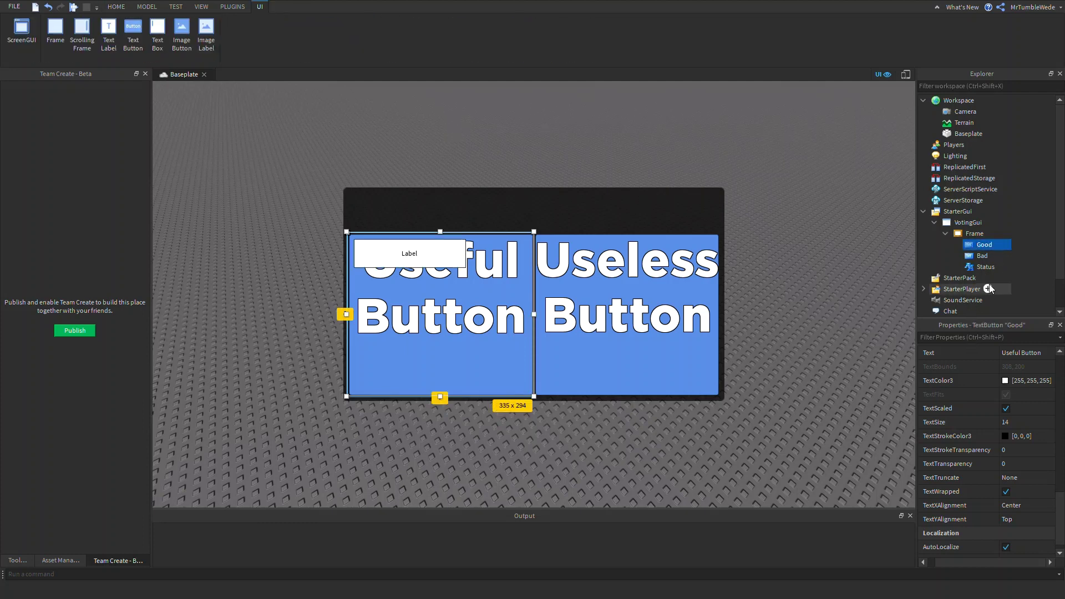
left_click(987, 255)
left_click(1016, 477)
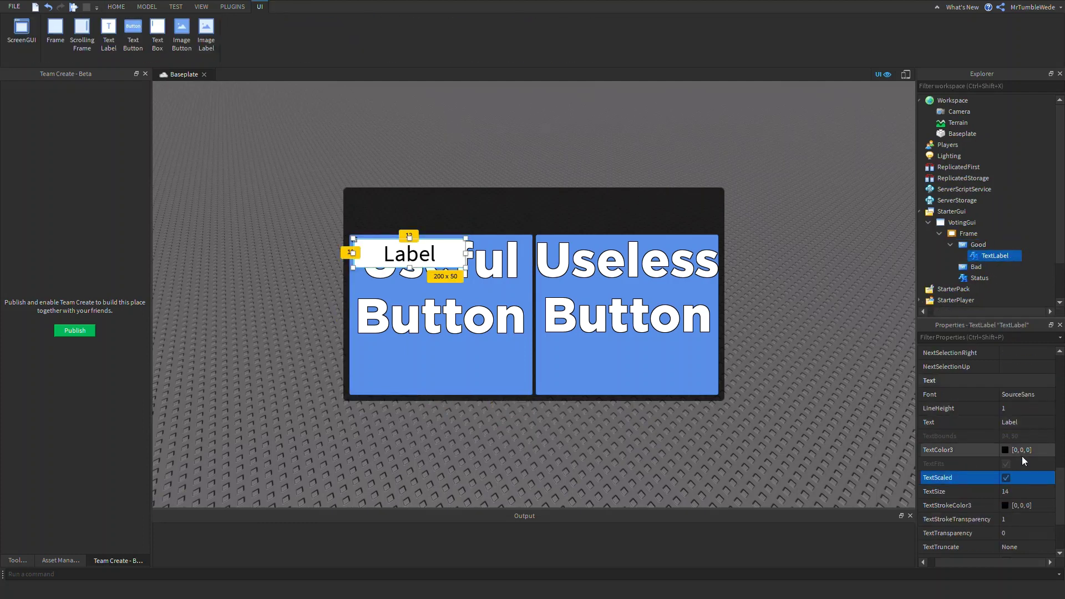
- Set the new label's TextColor3 to 255, 255, 255 and its TextStrokeTransparency to 0
left_click(1031, 449)
type("Useful Button")
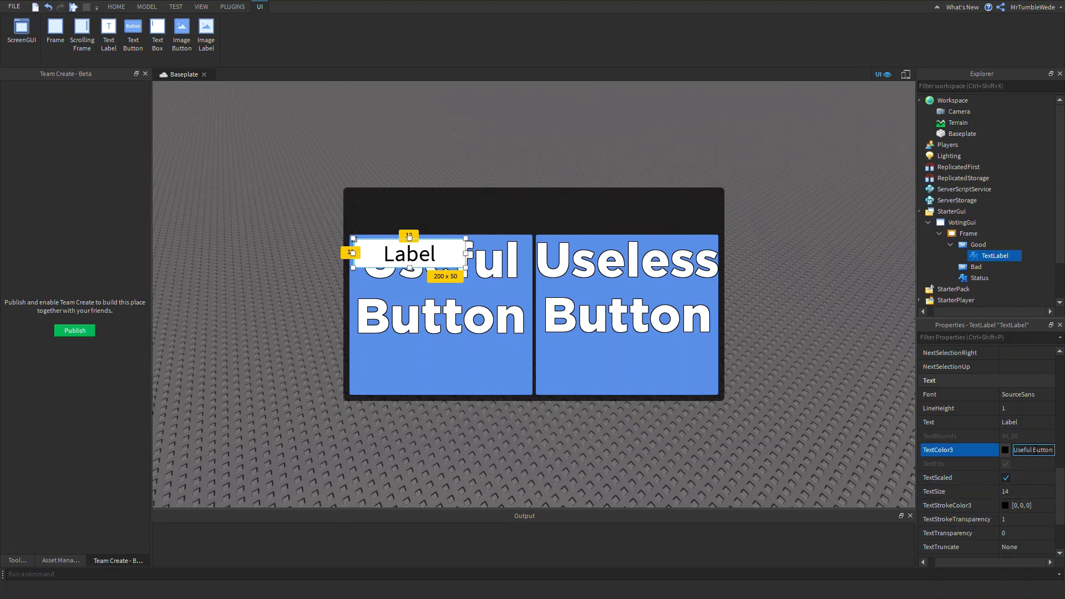
type("255")
key("Delete")
key("Delete")
key("Delete")
key("Delete")
key("Delete")
key("Delete")
key("Delete")
type(", 255, 255")
key("Return")
left_click(1032, 519)
type("0")
key("Return")
- Set the Good button's label font to GothamBold and its BackgroundTransparency to 1
left_click(1037, 393)
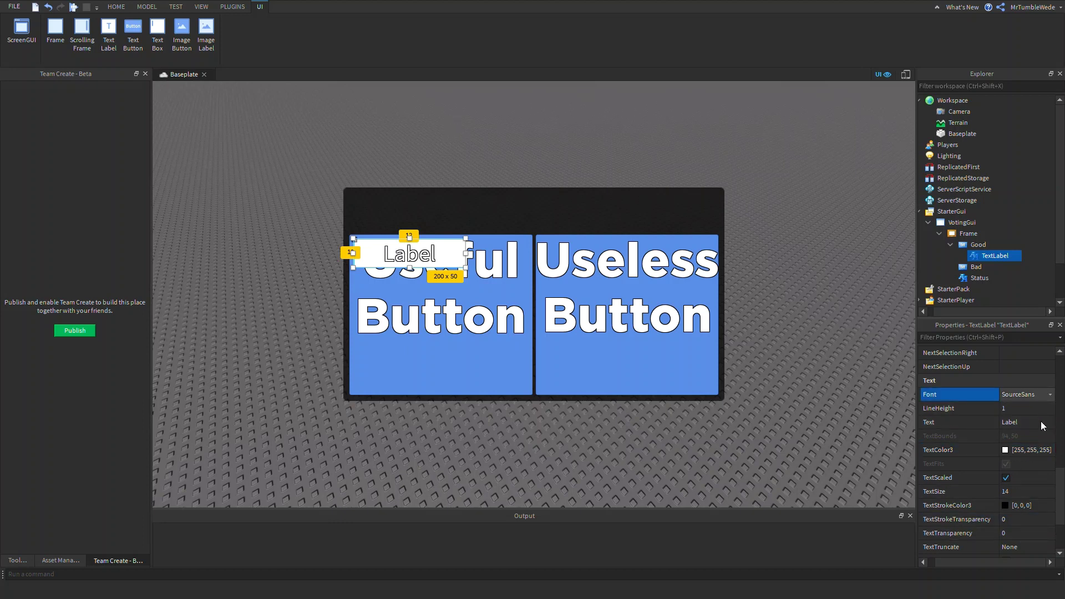
scroll(1021, 447, "up", 10)
scroll(1021, 444, "up", 2)
left_click(1030, 464)
type("1")
key("Return")
- Set the label's Size to {1, 0},{0.2, 0} and its Position to {0, 0},{0.8, 0}
scroll(1019, 511, "down", 4)
left_click(1023, 506)
type("1, 0},{0.2, 0")
key("Return")
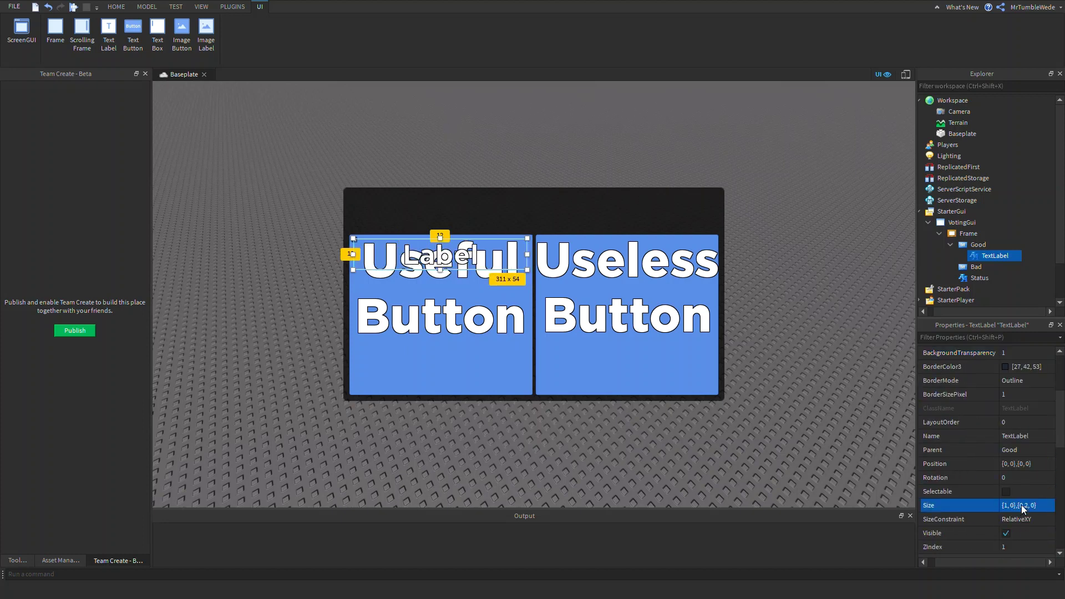
left_click(1019, 463)
type("0,0,.8,0")
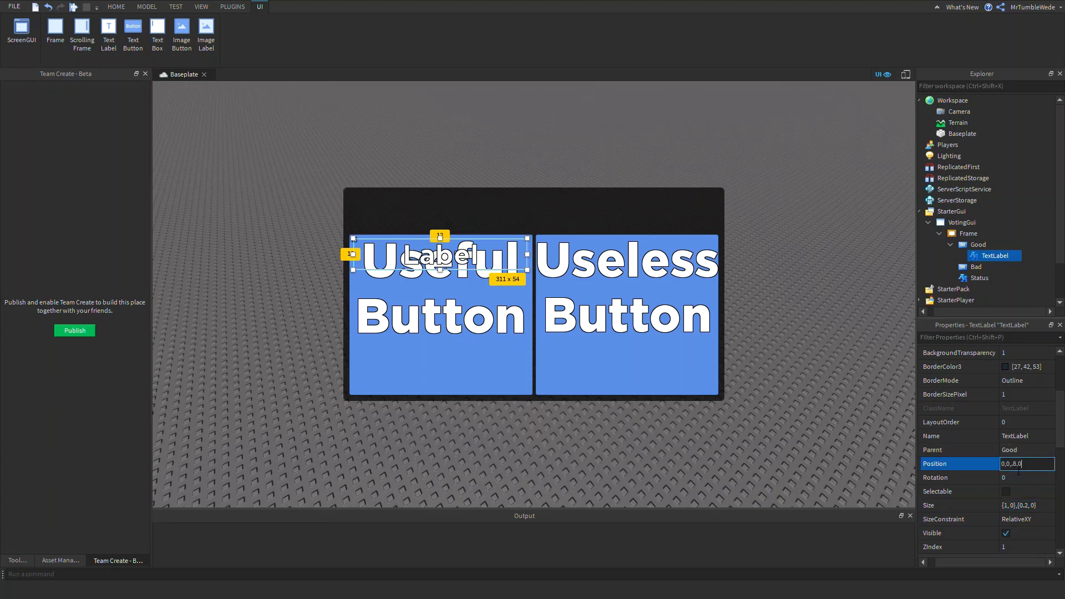
key("Return")
- Set the text of the label inside the Good button to "0 Votes"
scroll(1015, 441, "down", 5)
left_click(1031, 451)
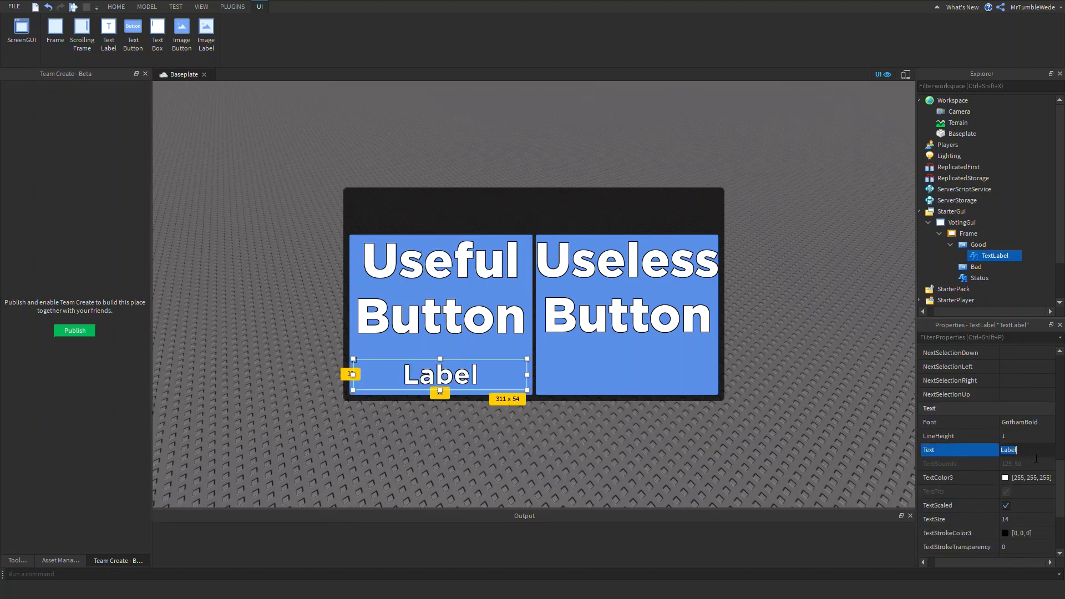
type("0 Votes")
key("Return")
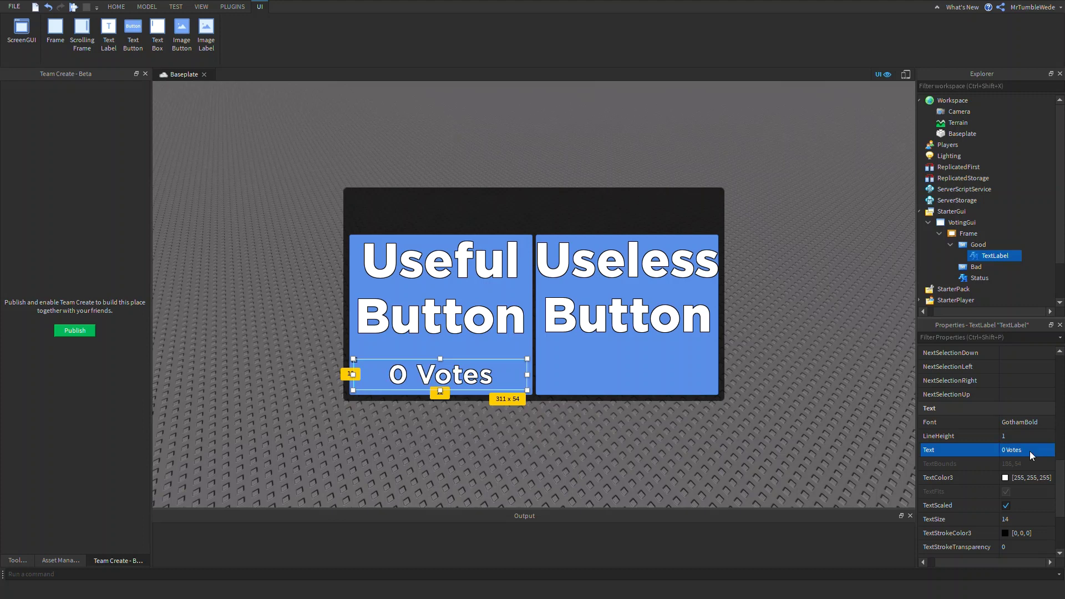
- Rename the label inside the Good button to Votes
scroll(999, 439, "up", 10)
left_click(1026, 478)
type("Votes")
key("Return")
- Copy the Votes label from the Good button into the Bad button
key("ctrl+c")
left_click(993, 267)
key("ctrl+shift+v")
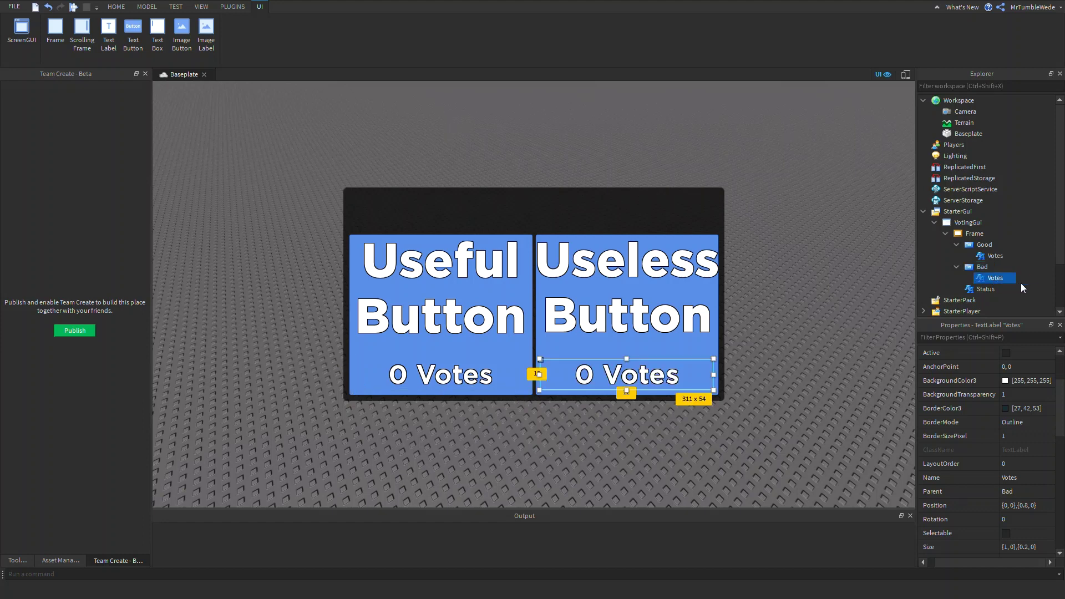
left_click(1027, 280)
- Set the Status label's text to "Status"
left_click(986, 289)
scroll(1010, 413, "down", 5)
left_click(1032, 532)
type("Status")
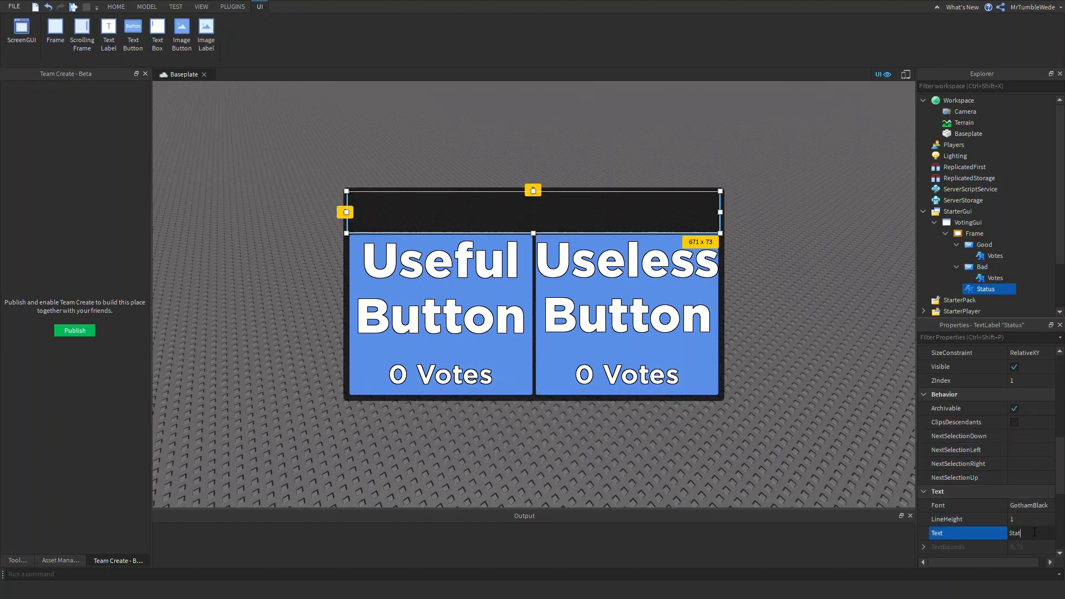
key("Return")
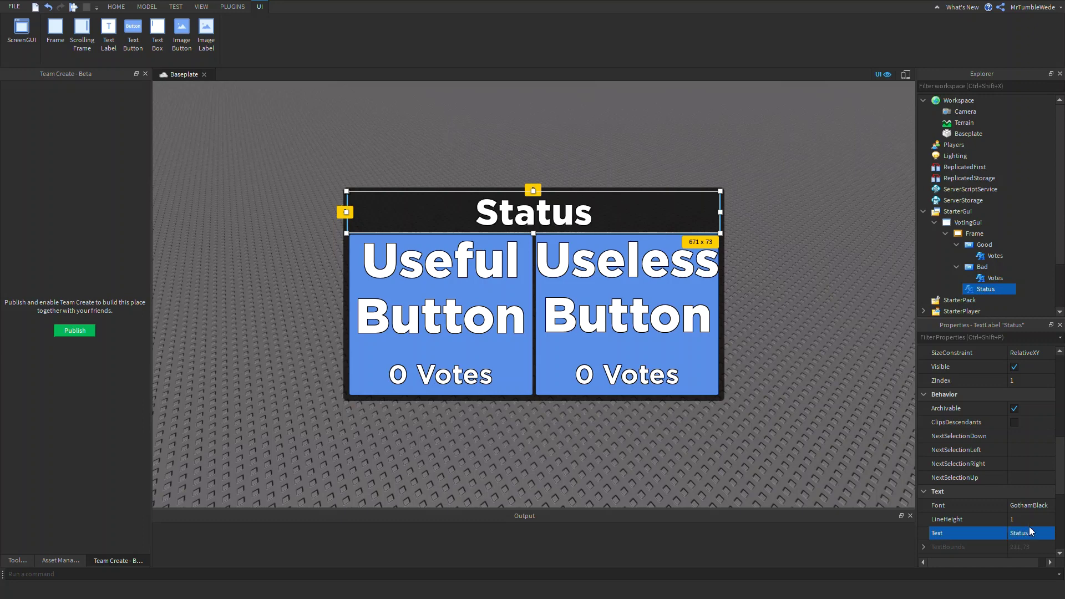
- Change the Status label's font to GothamBold
scroll(1030, 519, "down", 3)
left_click(1023, 427)
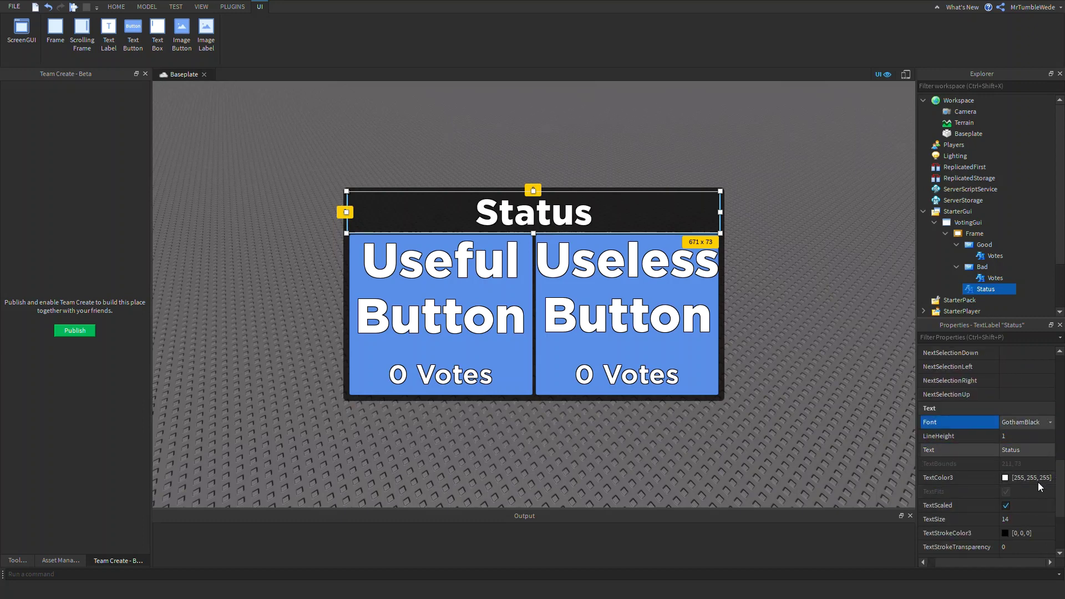
left_click(1041, 491)
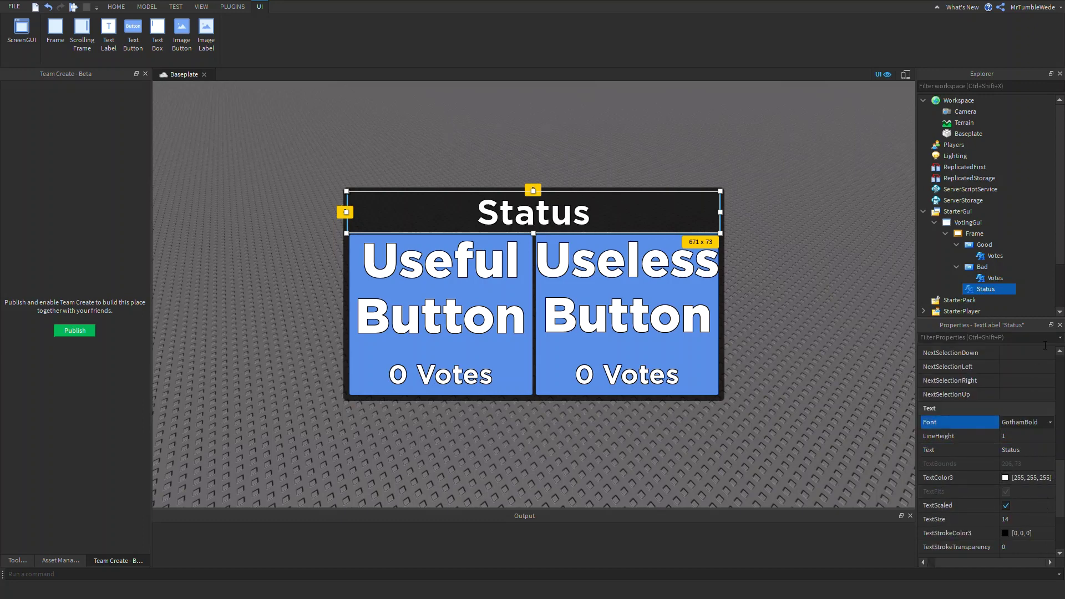
left_click(1041, 301)
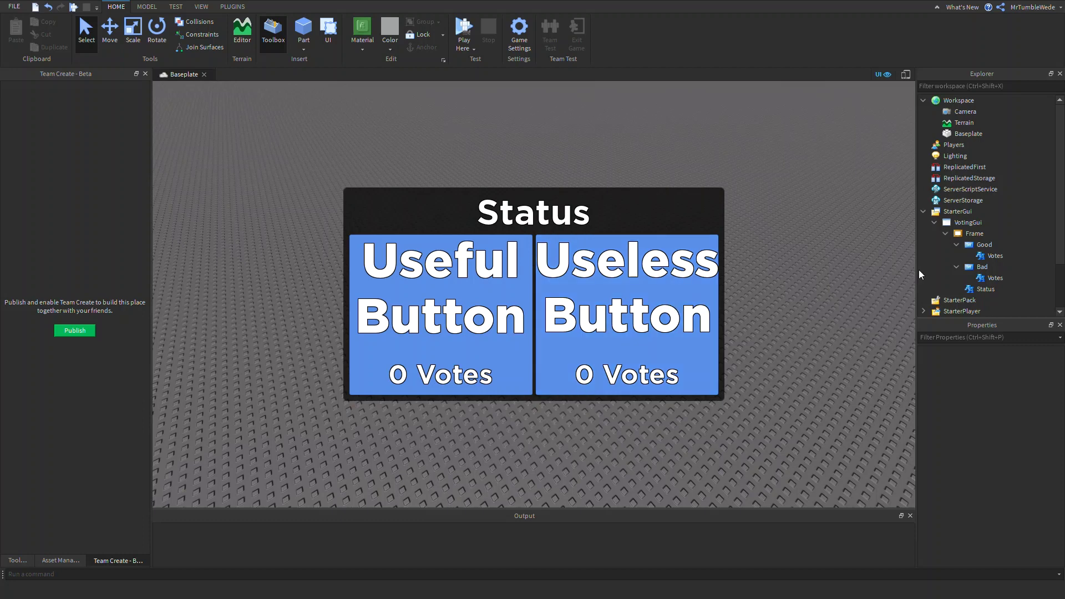
- Collapse the Good and Bad buttons in the object hierarchy and select ServerScriptService
left_click(955, 268)
left_click(953, 246)
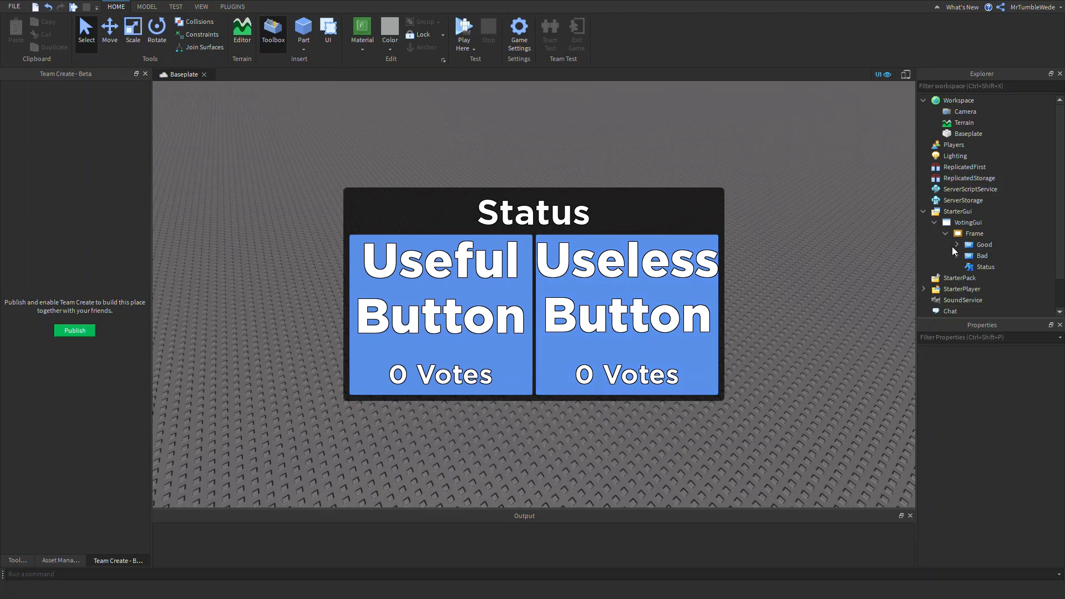
left_click(950, 189)
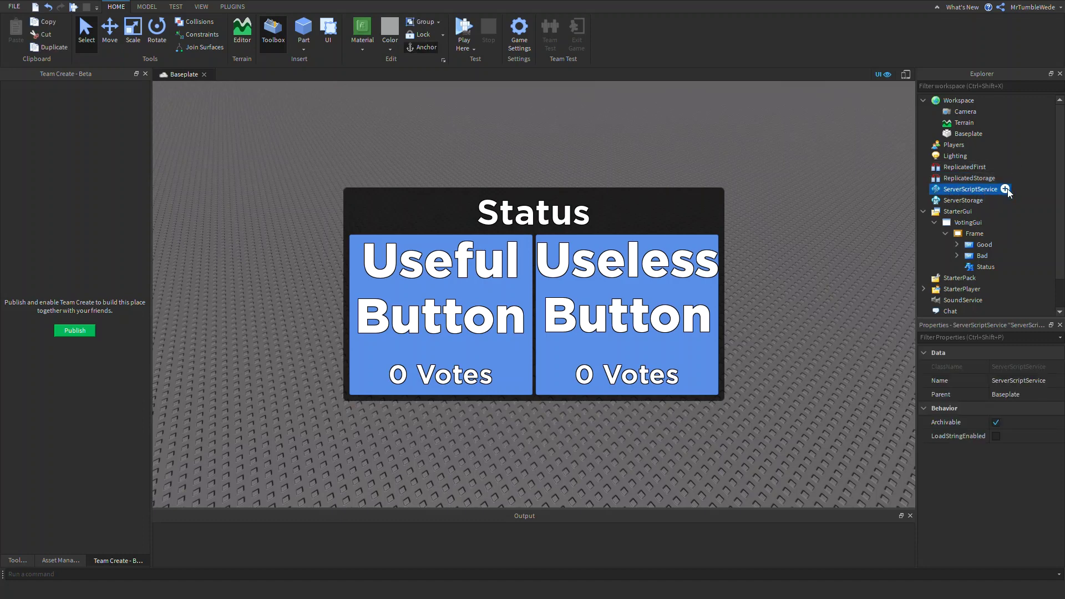